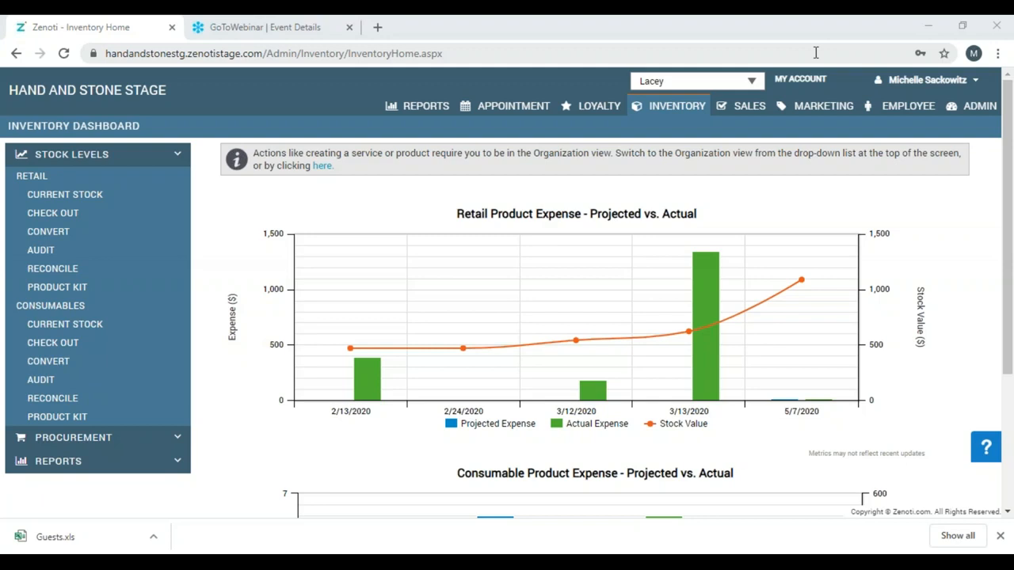
Open the marketing discounts list and start creating a new discount.
click(813, 113)
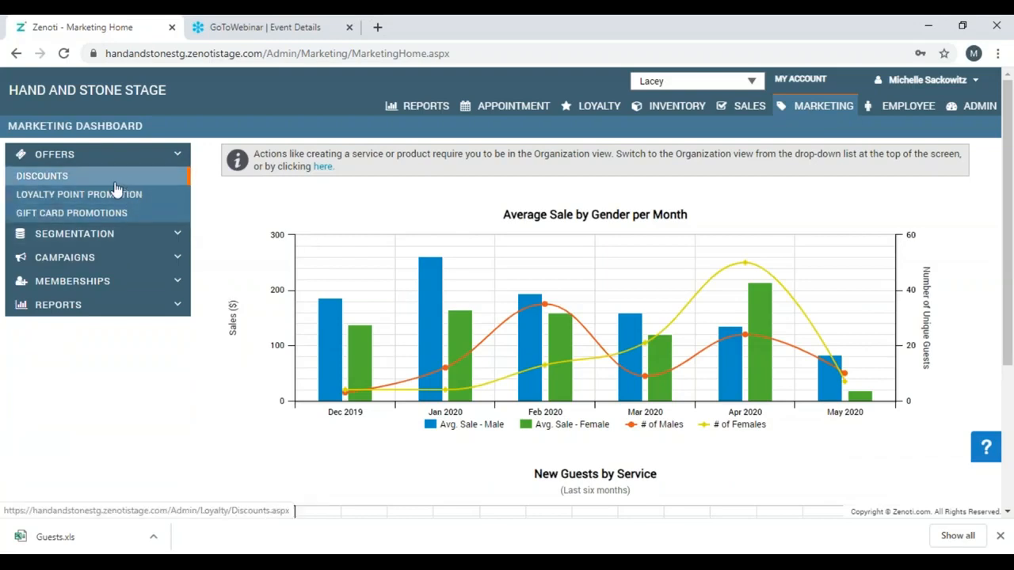
click(50, 183)
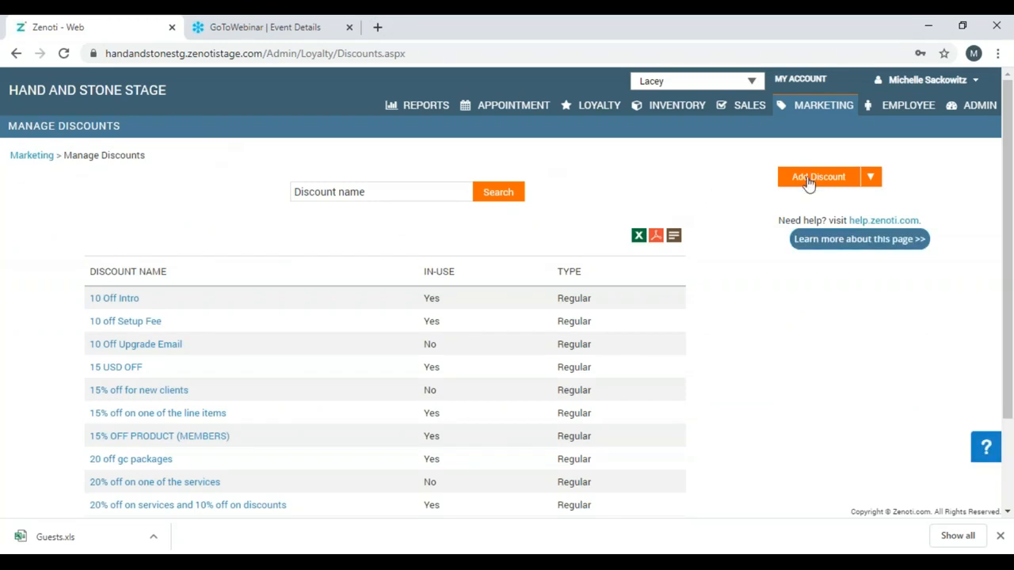
click(809, 179)
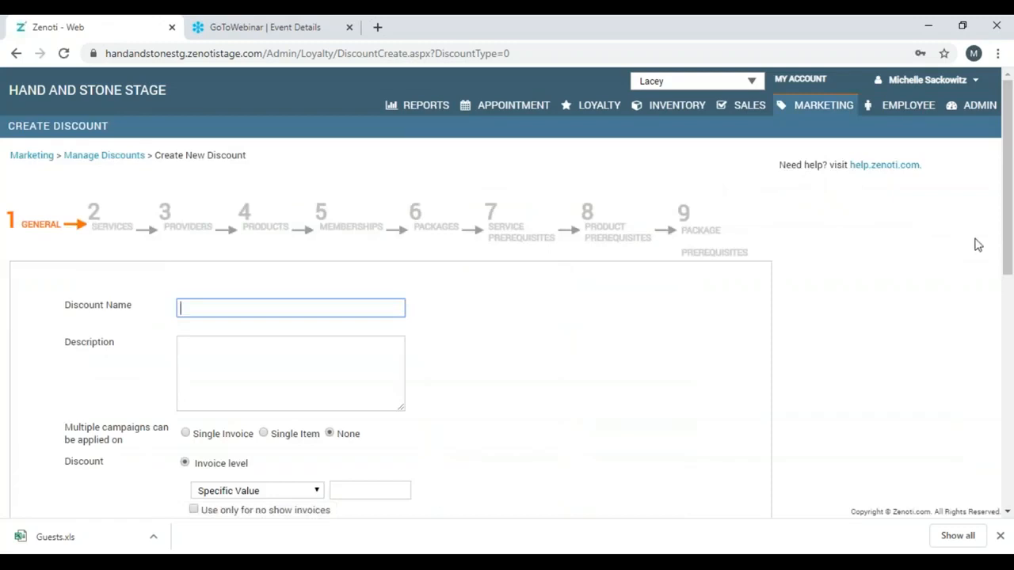
Name the discount "valpack" and enter "Free Foot Treatment" as its description.
drag(1011, 273, 1011, 315)
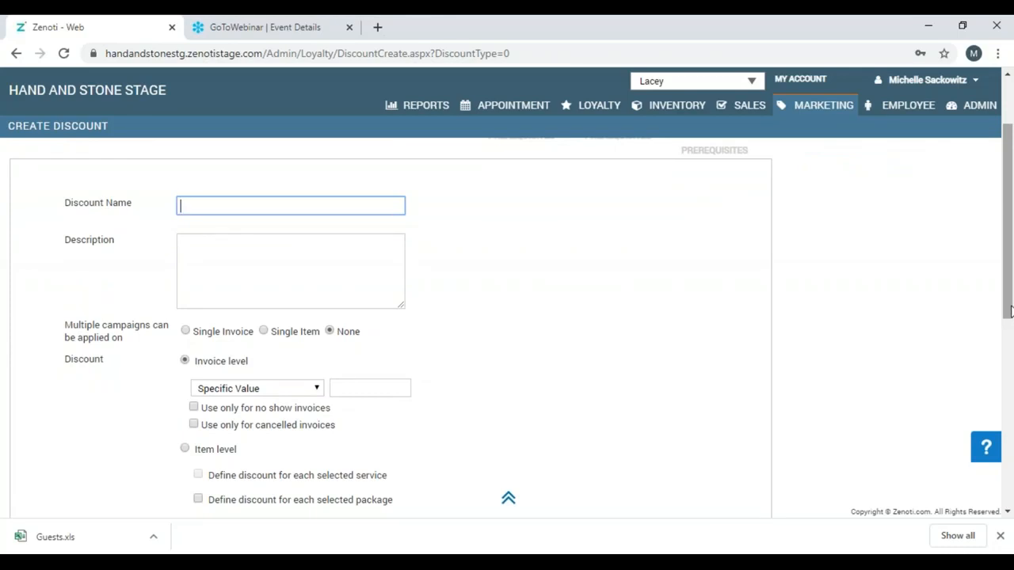
text(val)
text(pacl)
text(k)
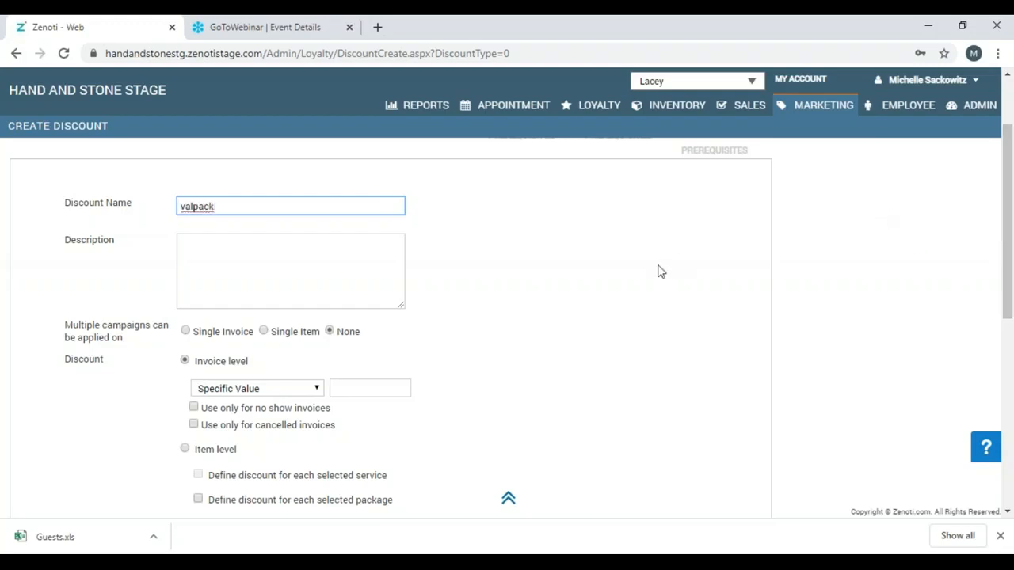
click(354, 273)
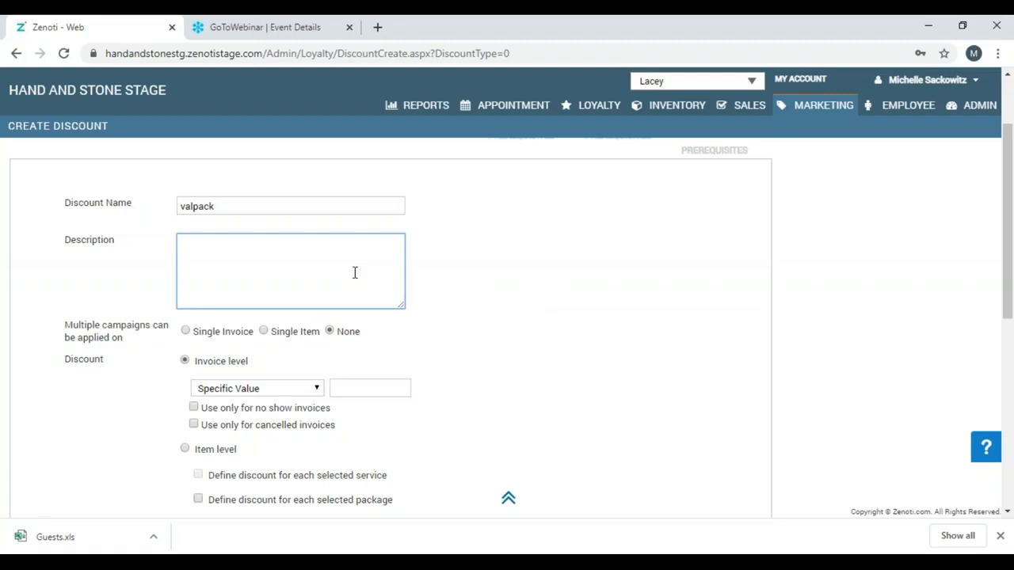
text(Free Foot Treatment)
Set multiple campaign application to None and make the discount item level, defined for each selected service.
click(263, 331)
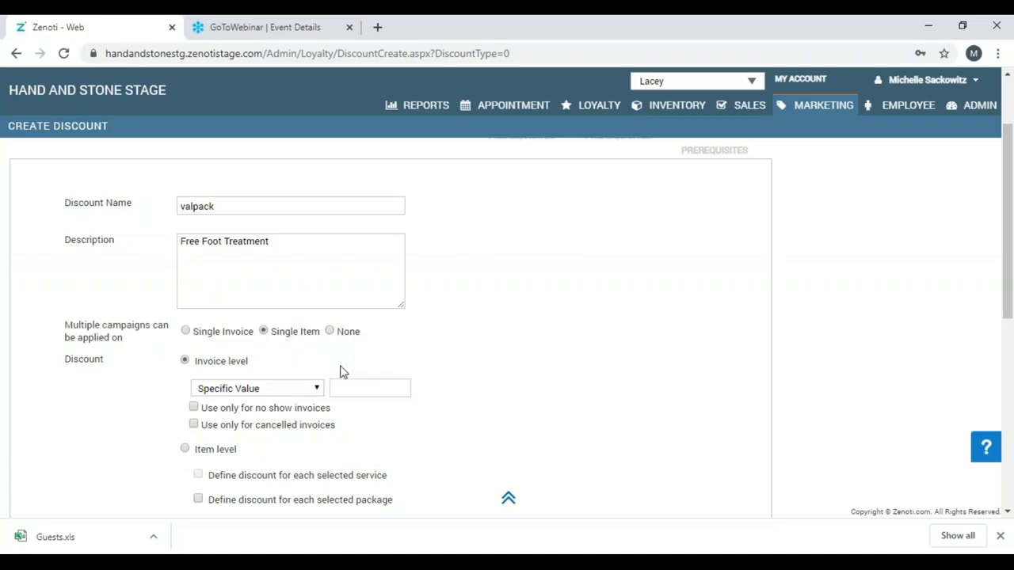
click(332, 335)
click(1007, 512)
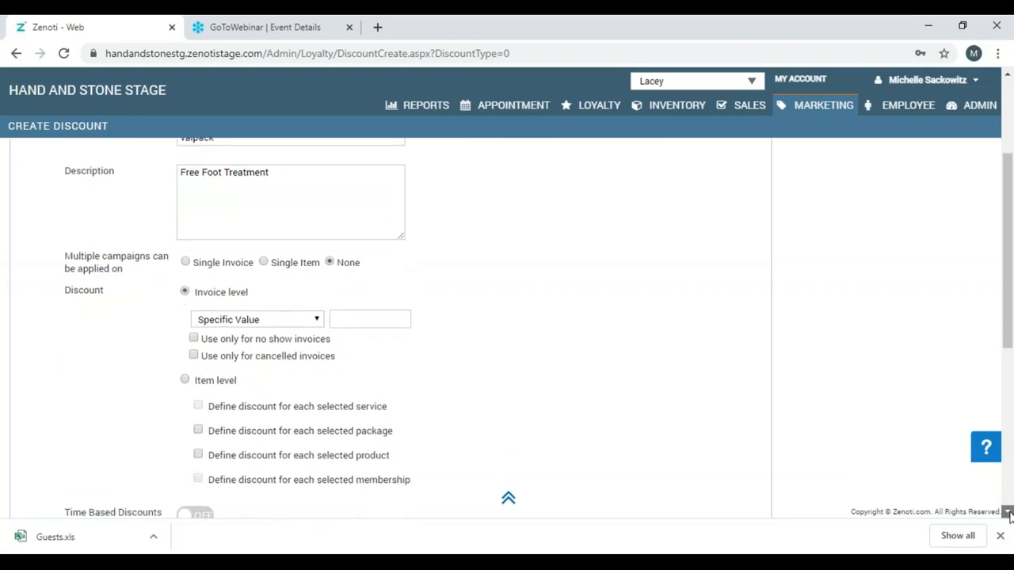
click(1007, 511)
click(1006, 511)
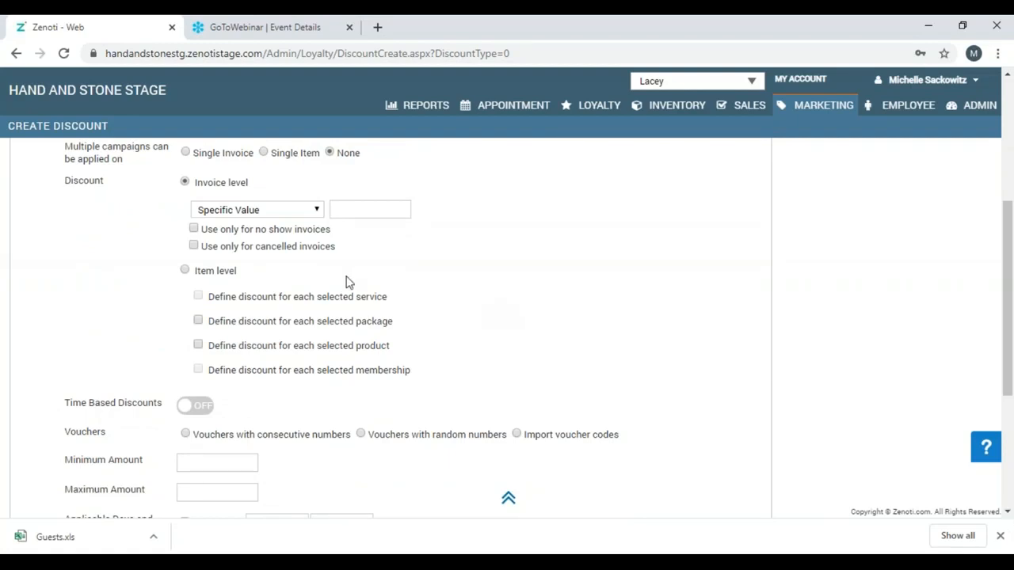
click(186, 271)
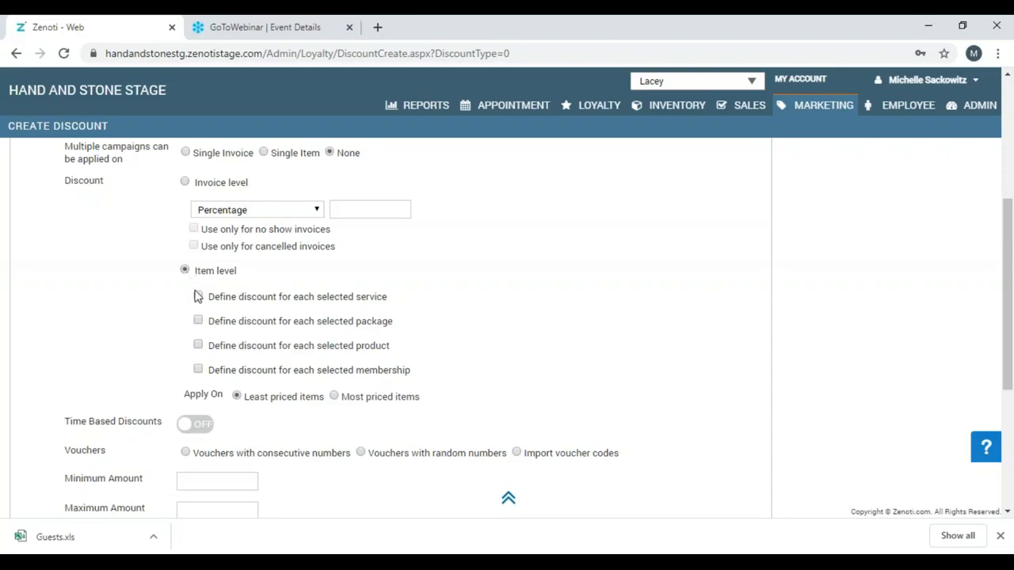
click(199, 297)
Review the remaining general settings and continue to the discount's services stage.
click(1009, 514)
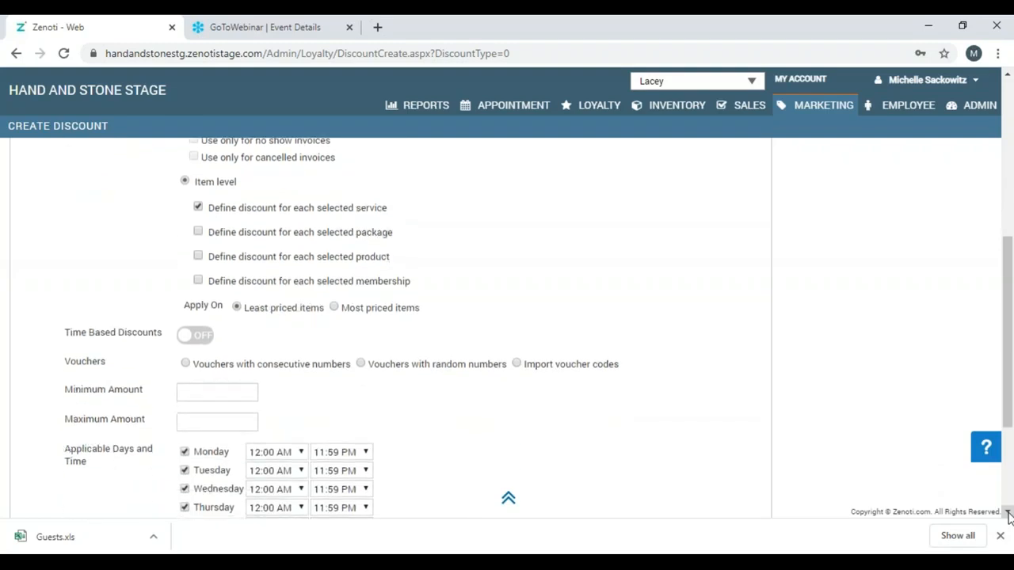
click(1008, 514)
click(1008, 514)
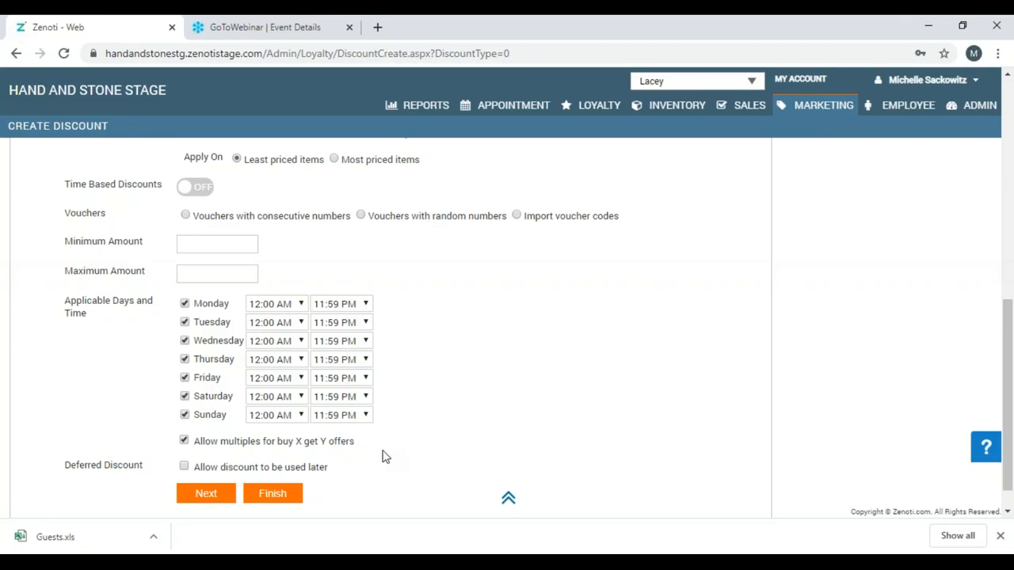
click(210, 499)
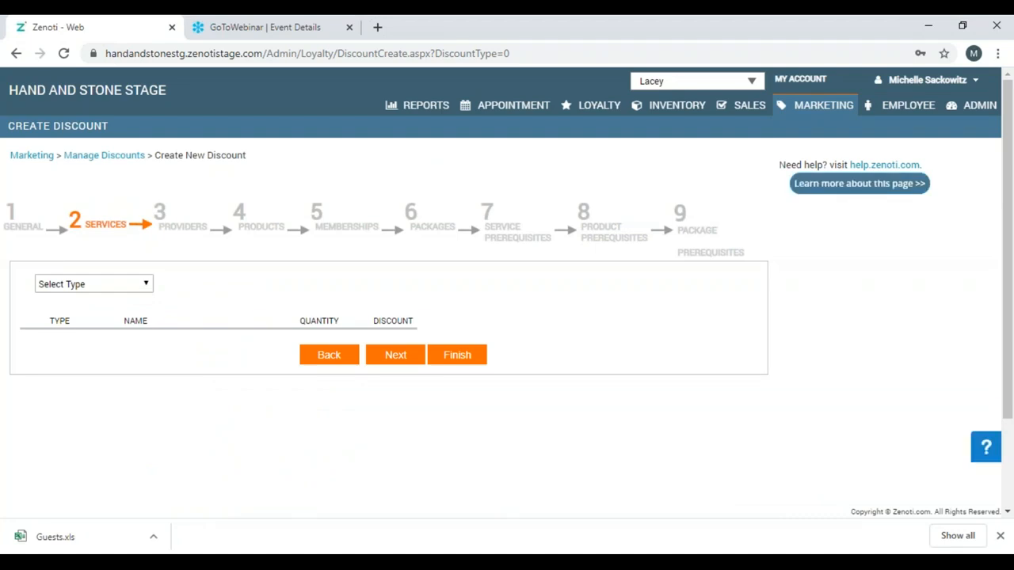
Choose the Service type and select Introductory Massage 50 Minutes as the discounted service.
click(141, 286)
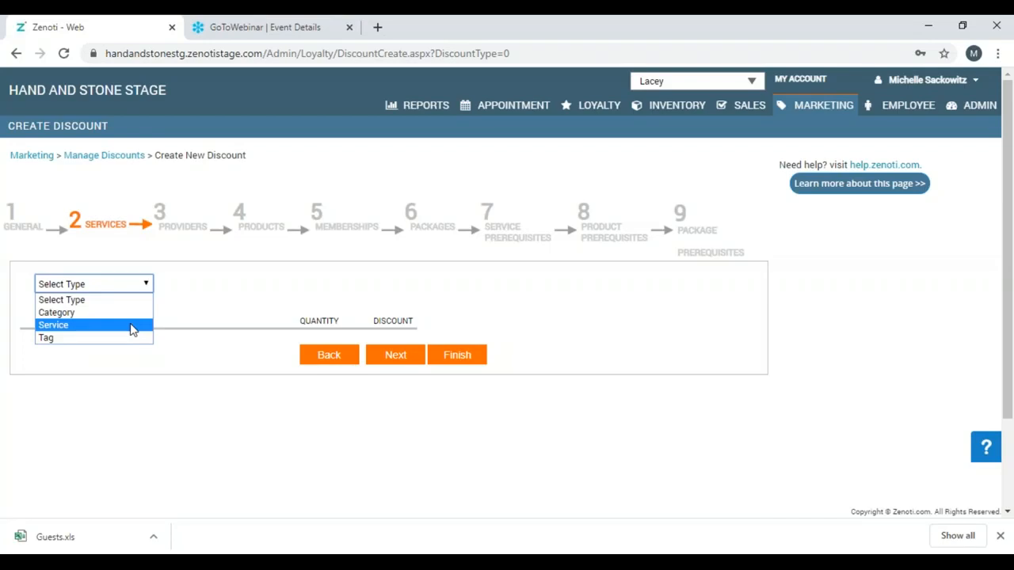
click(132, 326)
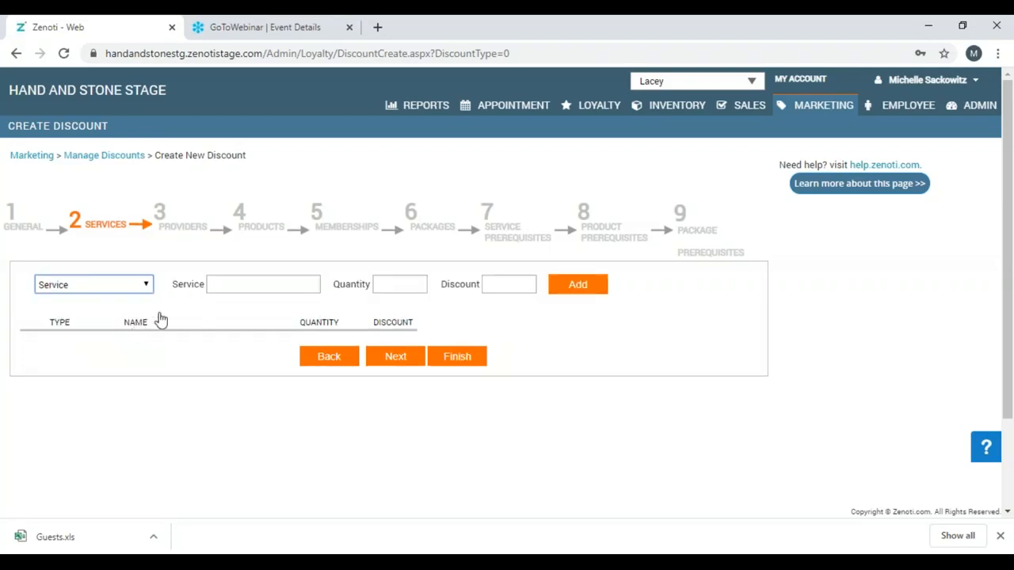
click(221, 287)
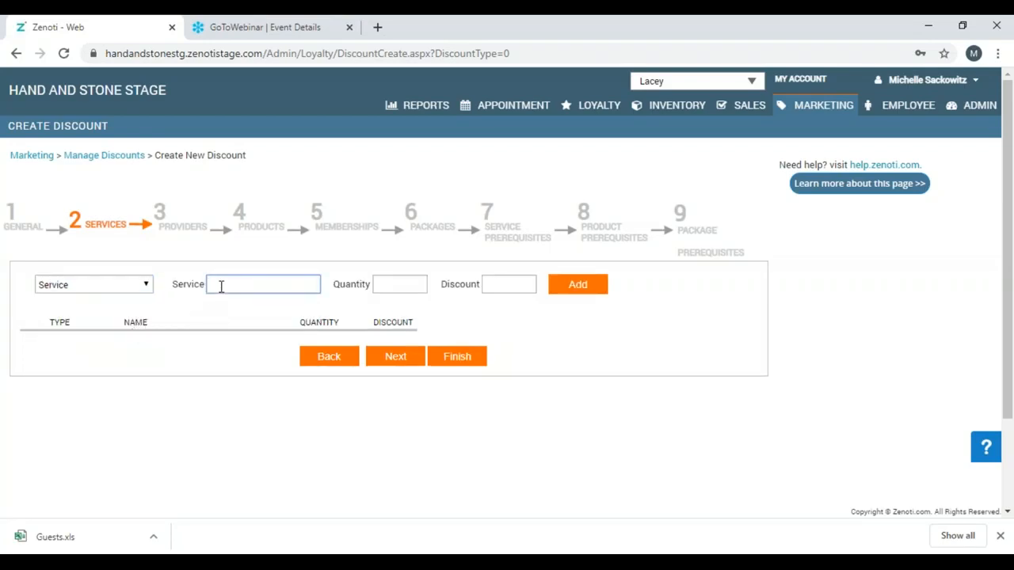
text(f)
key(BackSpace)
text(intro)
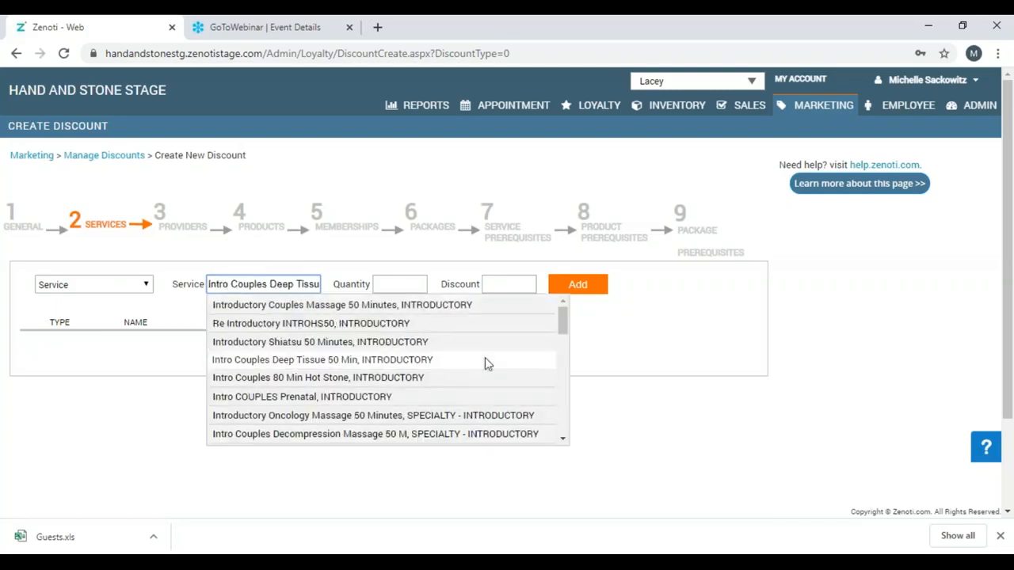
click(563, 440)
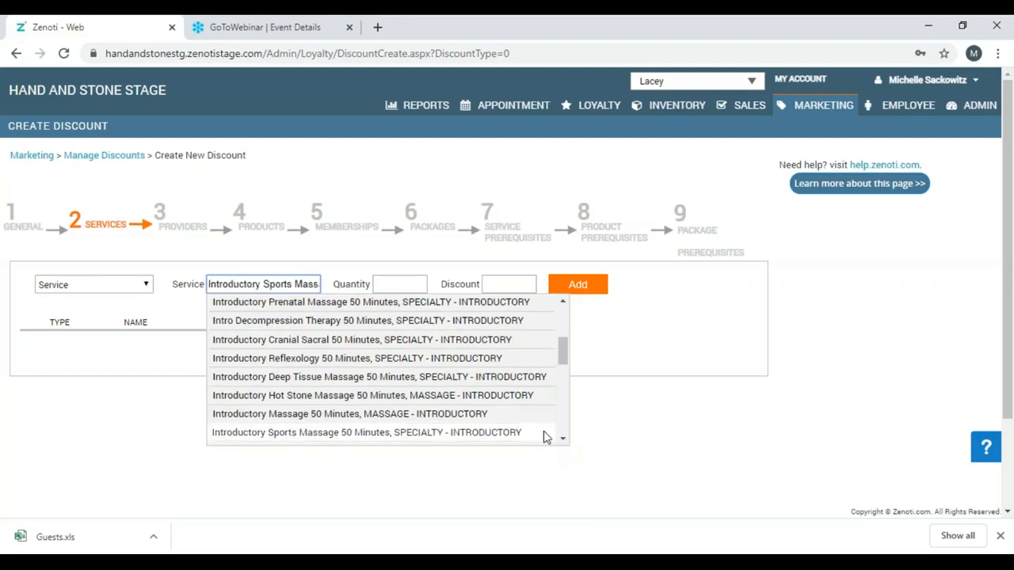
click(511, 418)
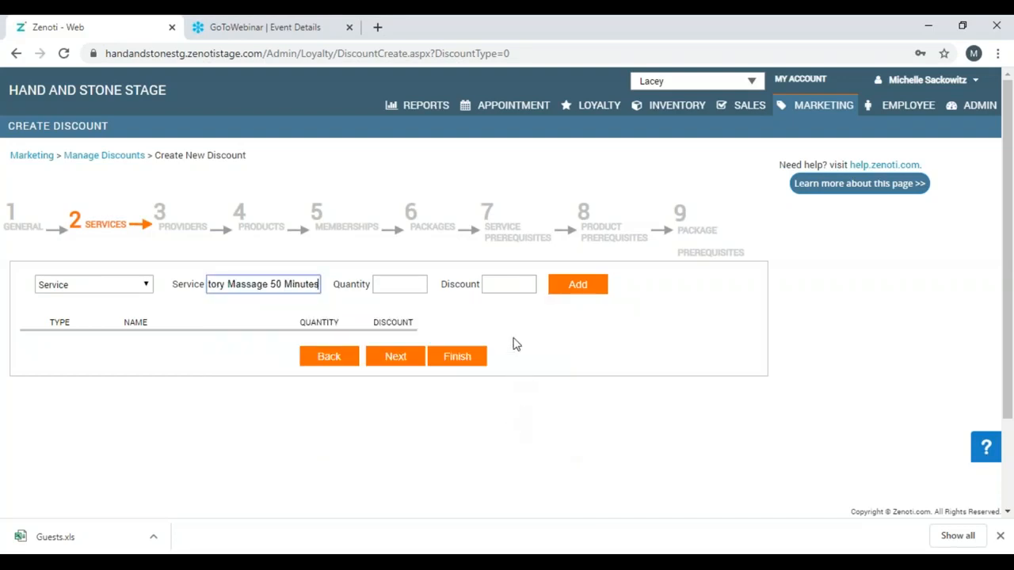
Add the selected service to the discount with quantity 1 and a discount of 10.00.
click(493, 288)
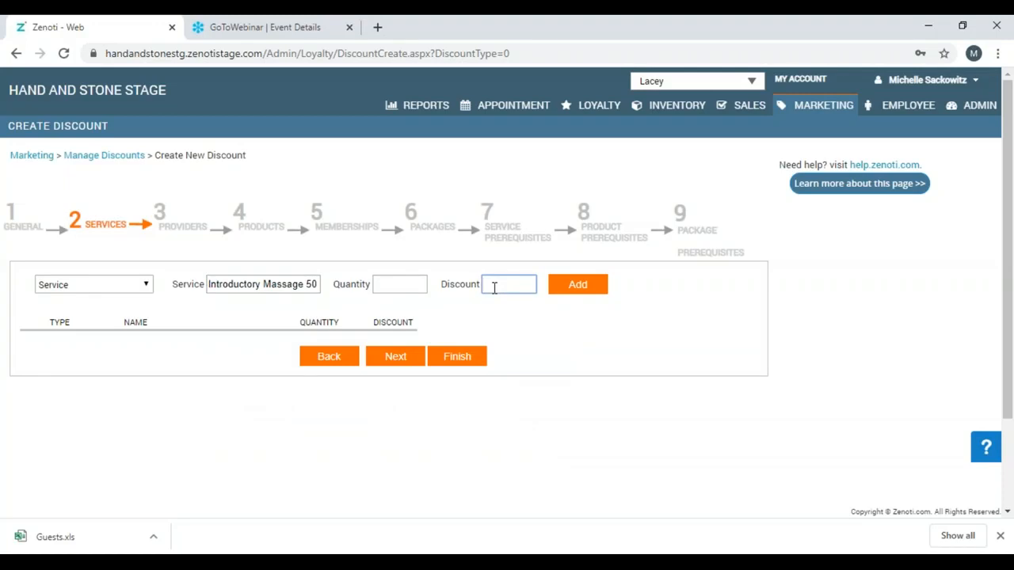
click(406, 285)
text(1)
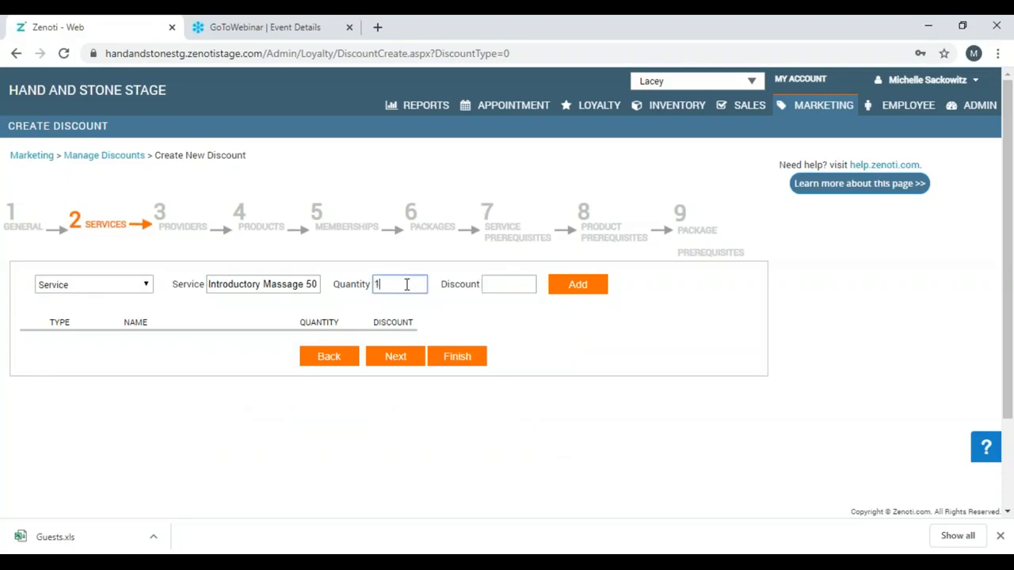
click(505, 281)
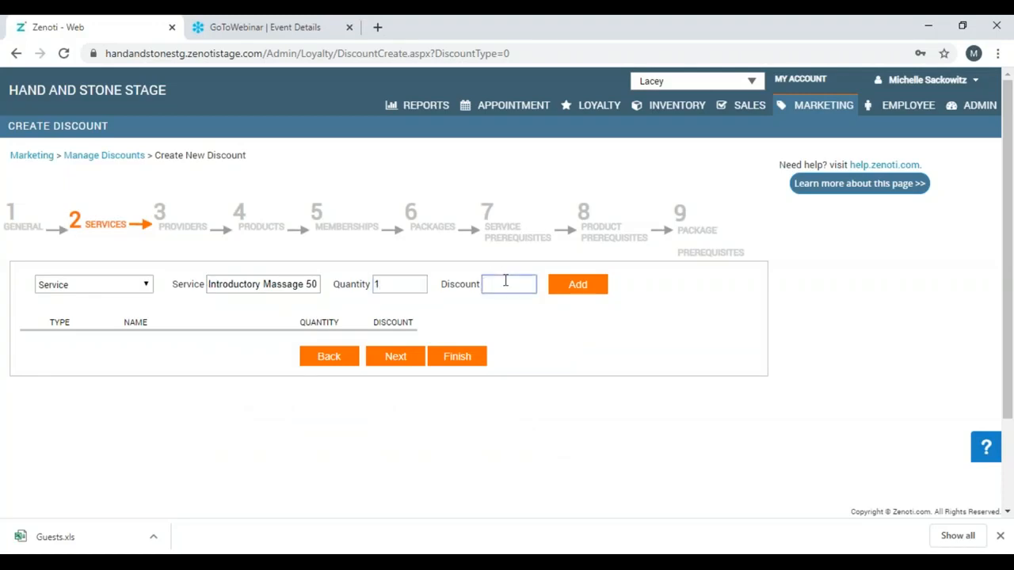
text(10 .00)
click(596, 294)
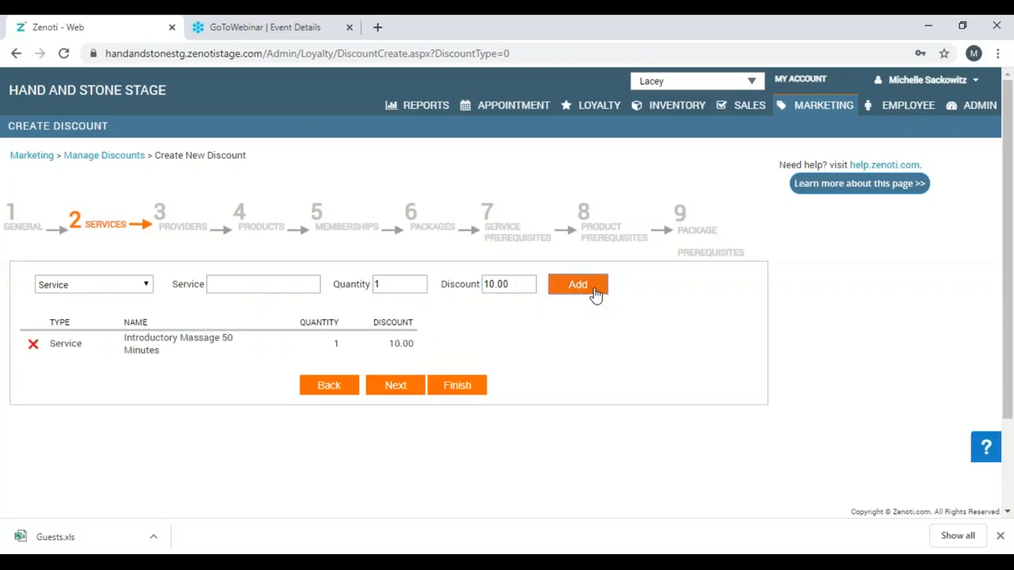
Continue to the providers stage, then finish and save the discount without choosing any providers.
click(404, 392)
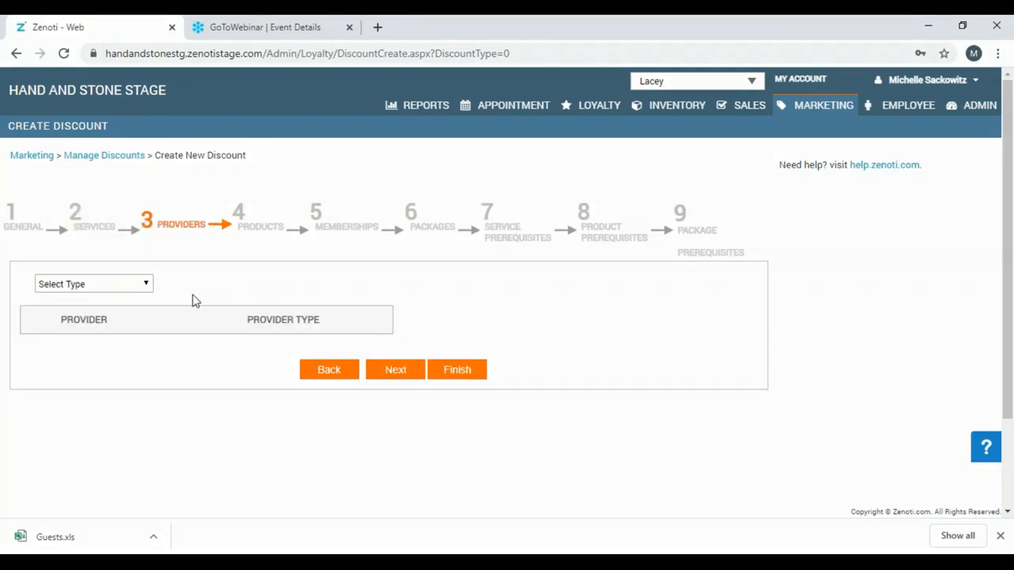
click(464, 376)
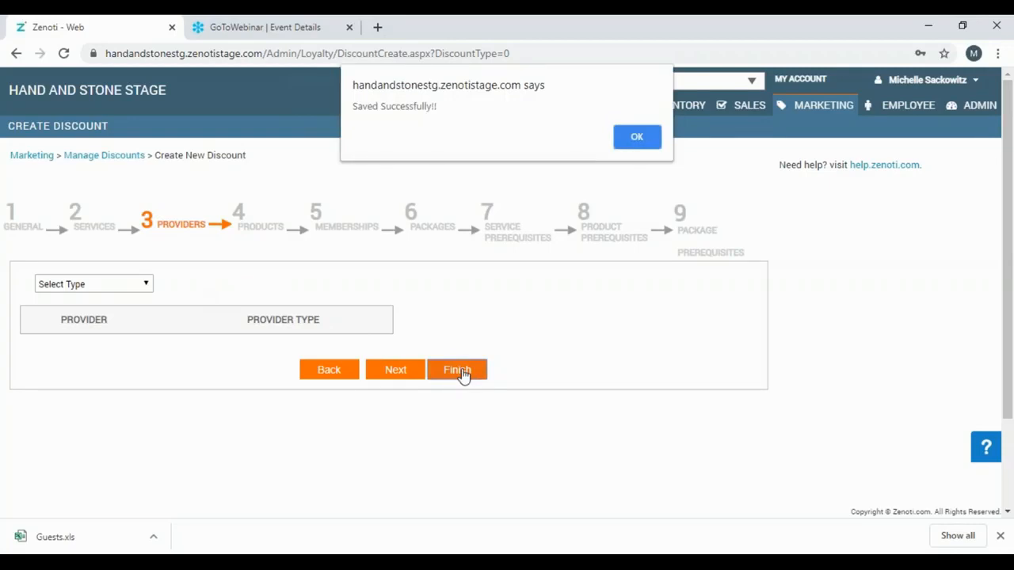
click(637, 143)
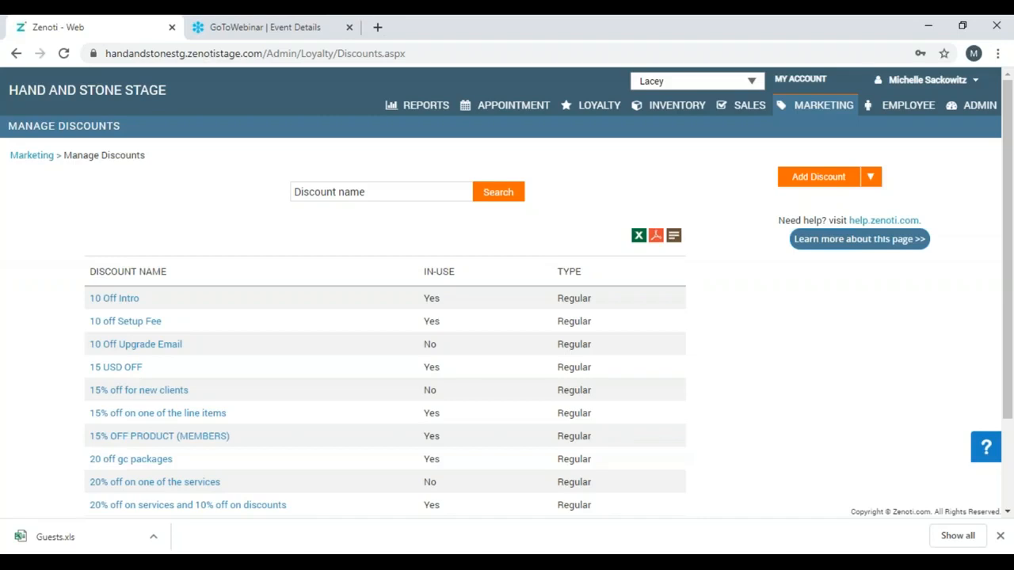
Open the media campaigns list in marketing and start creating a new media campaign.
click(784, 106)
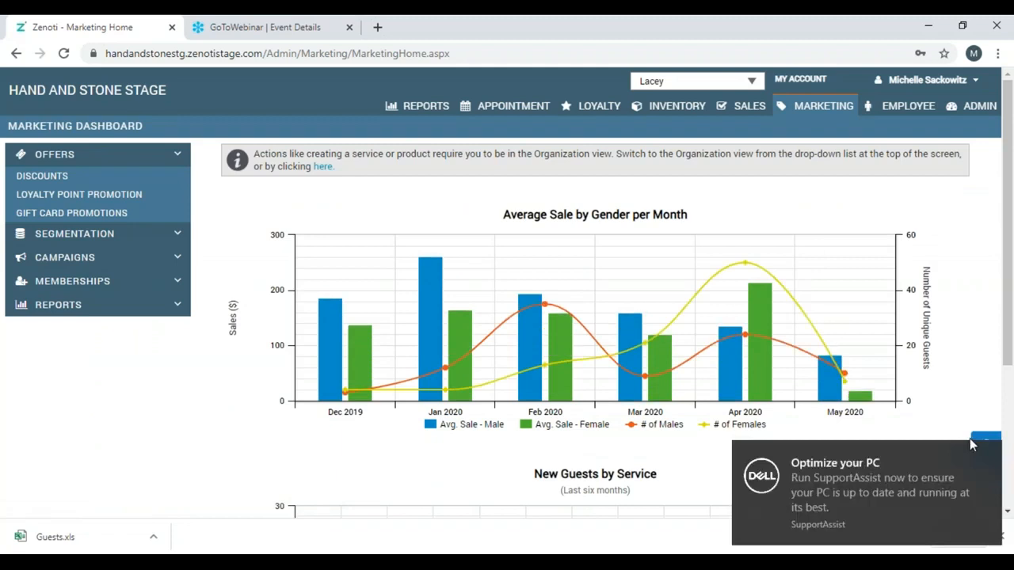
click(986, 457)
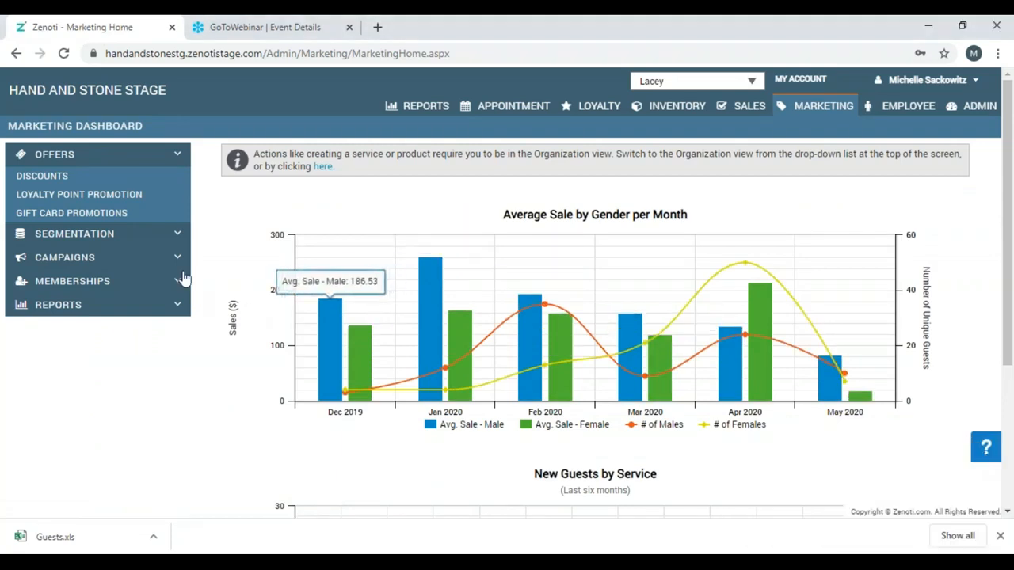
click(178, 259)
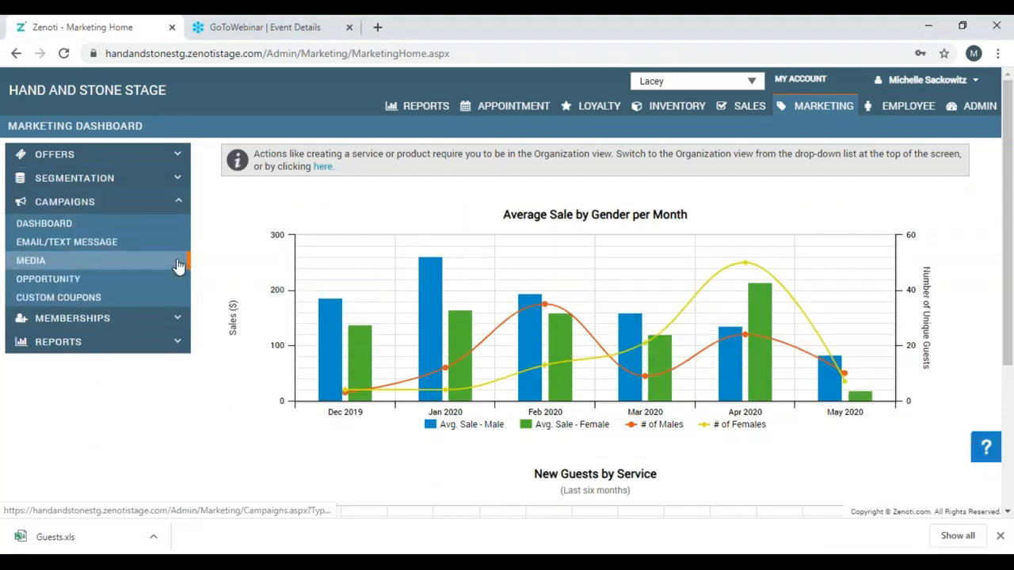
click(32, 266)
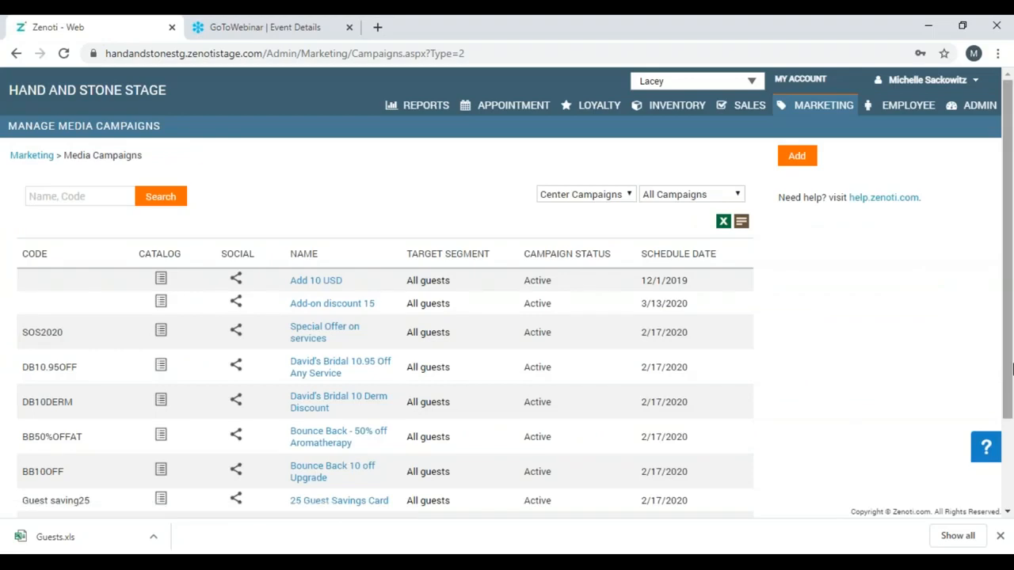
drag(1010, 362, 1009, 396)
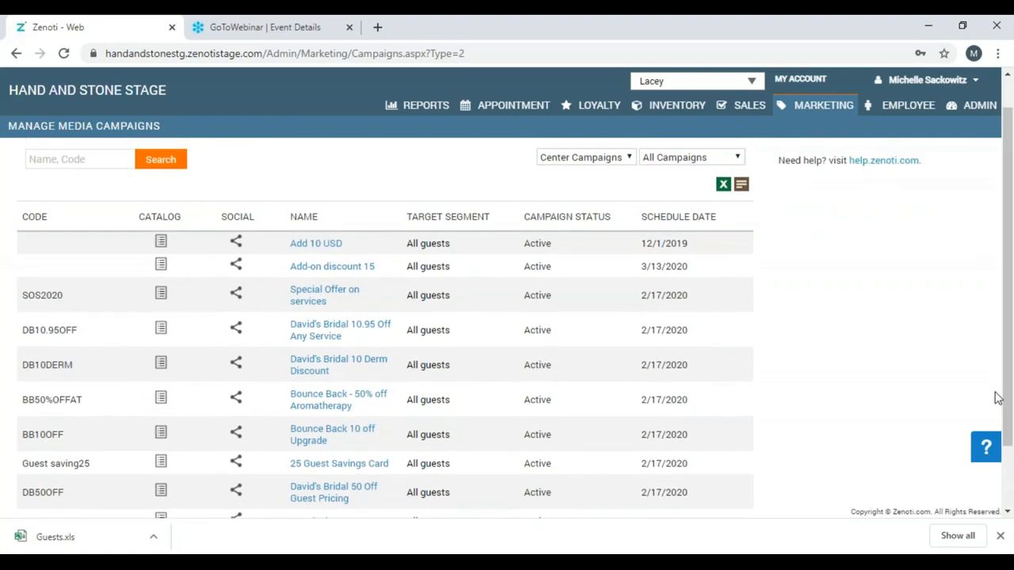
drag(1006, 404, 1004, 382)
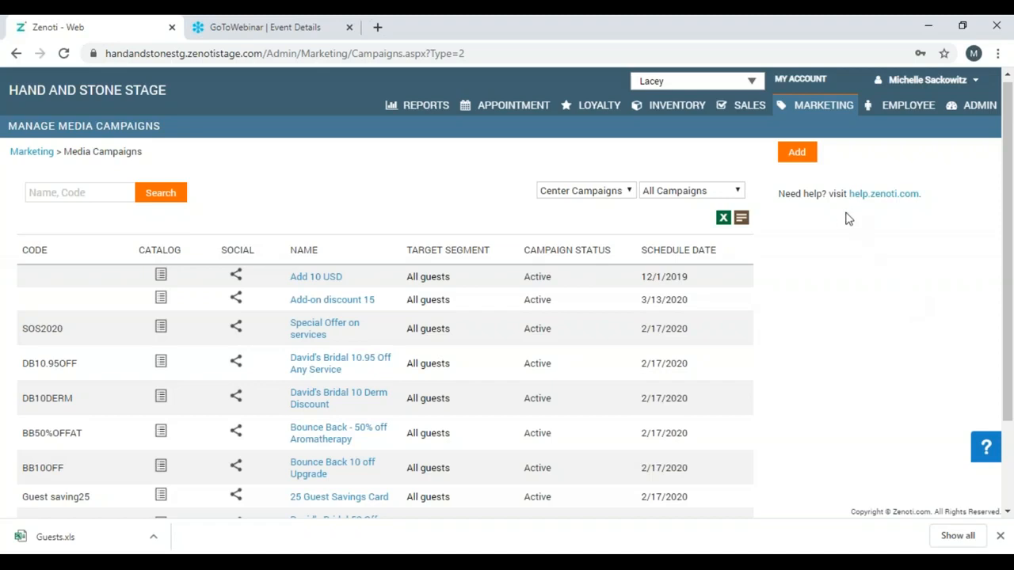
click(796, 158)
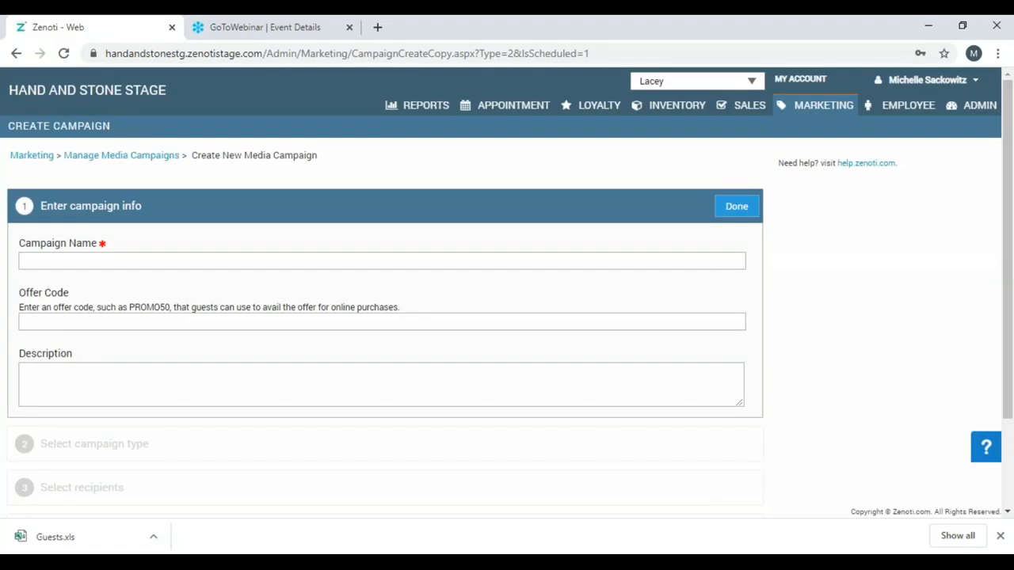
Name the campaign %15 Off Valentines Day Special and set its offer code to VDAY15.
click(520, 269)
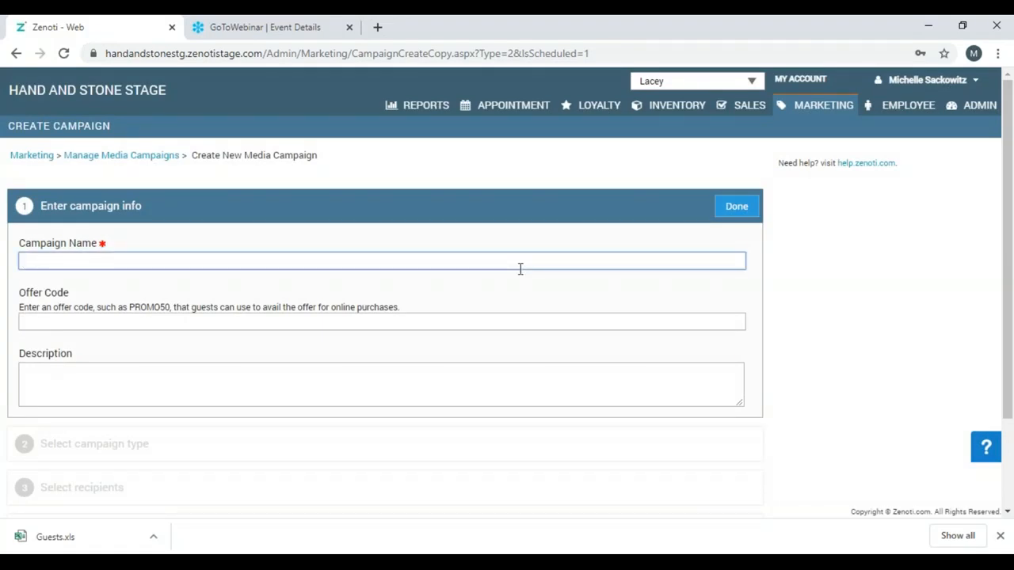
text(%15 Off Valentines Day )
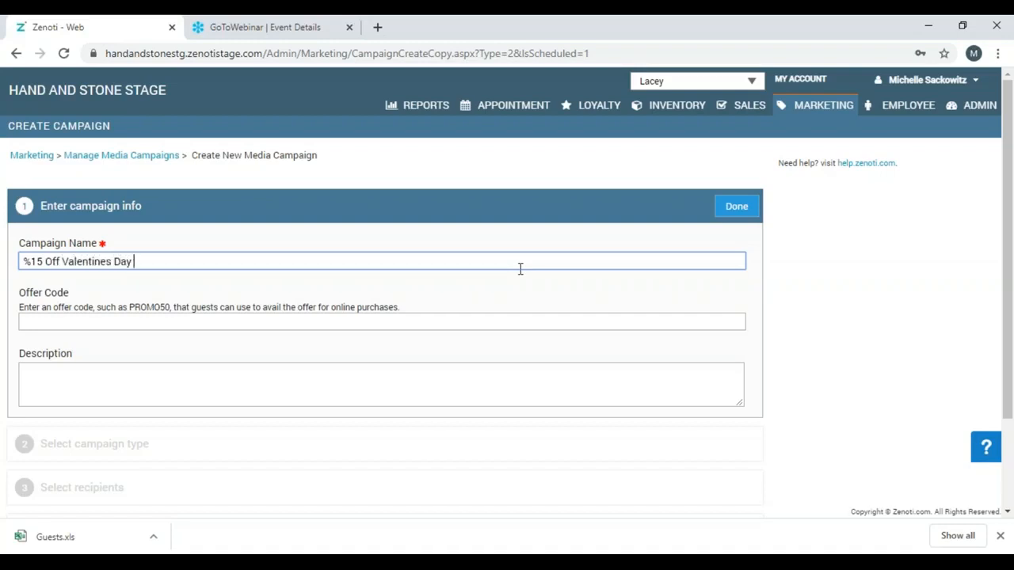
text(Special)
click(427, 323)
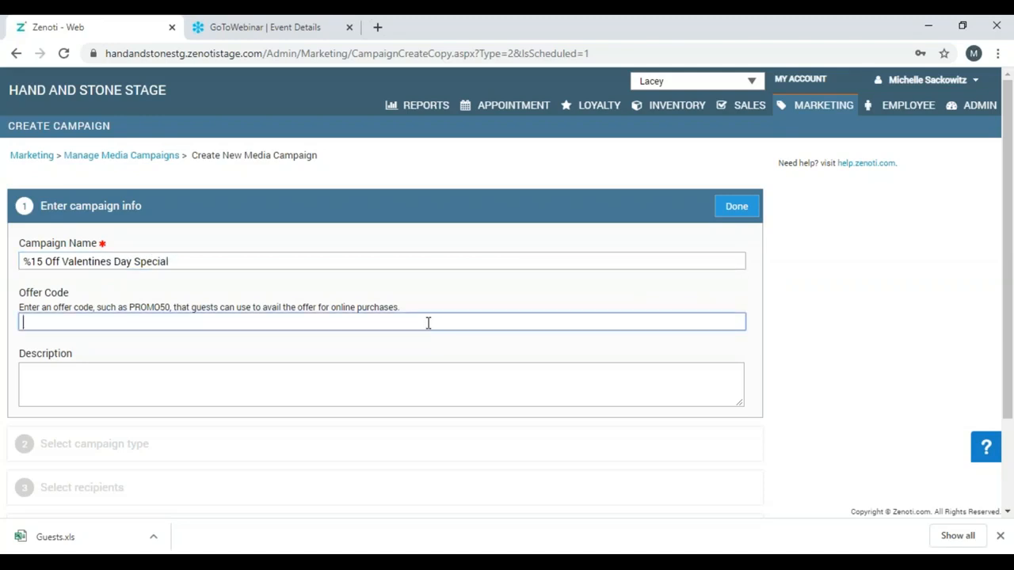
text(D)
key(BackSpace)
text(VDAY15)
Enter %15 OFF as the campaign description and continue to the campaign type stage.
click(577, 385)
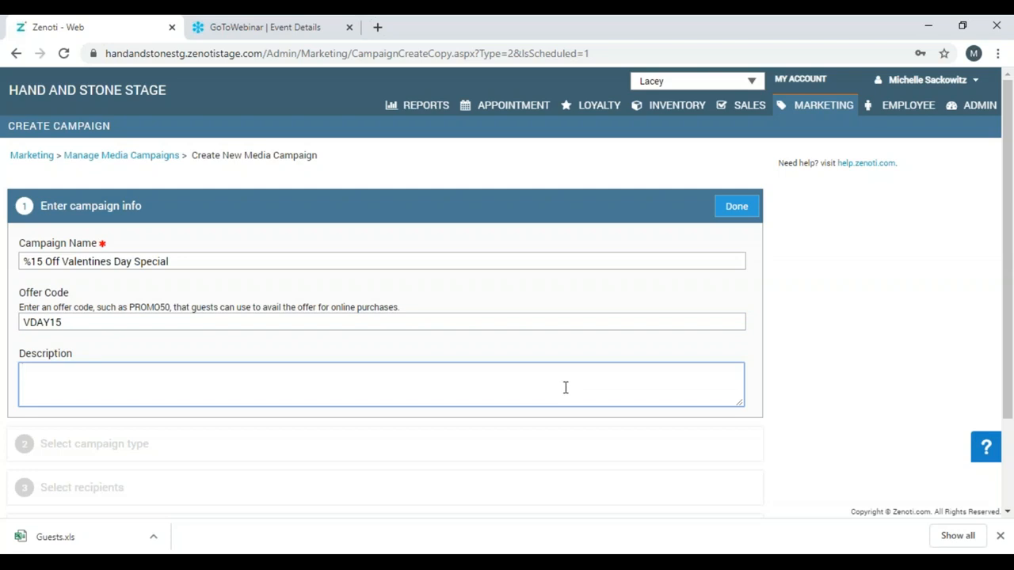
text(%15)
text(OFF)
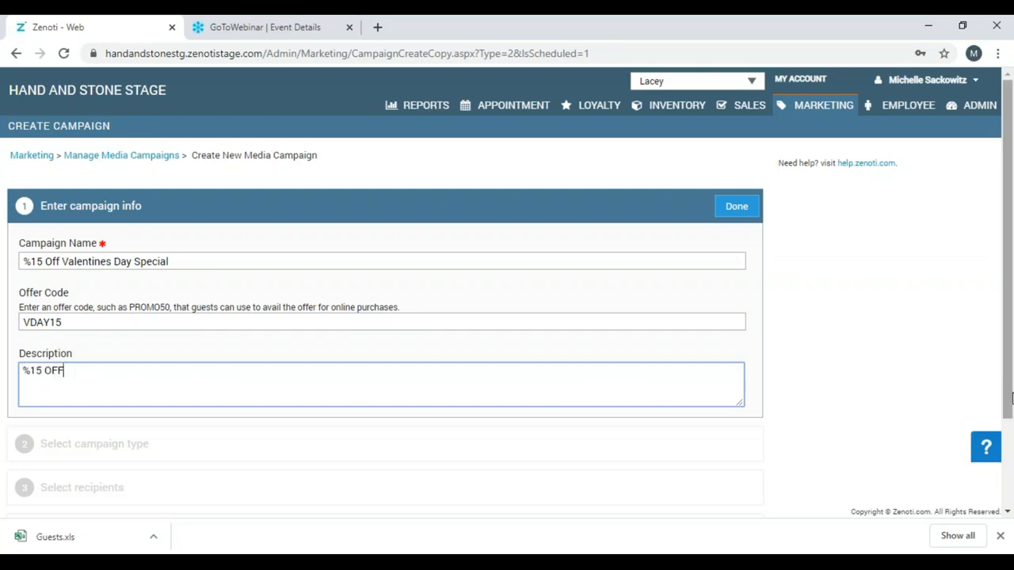
drag(1011, 381, 1010, 480)
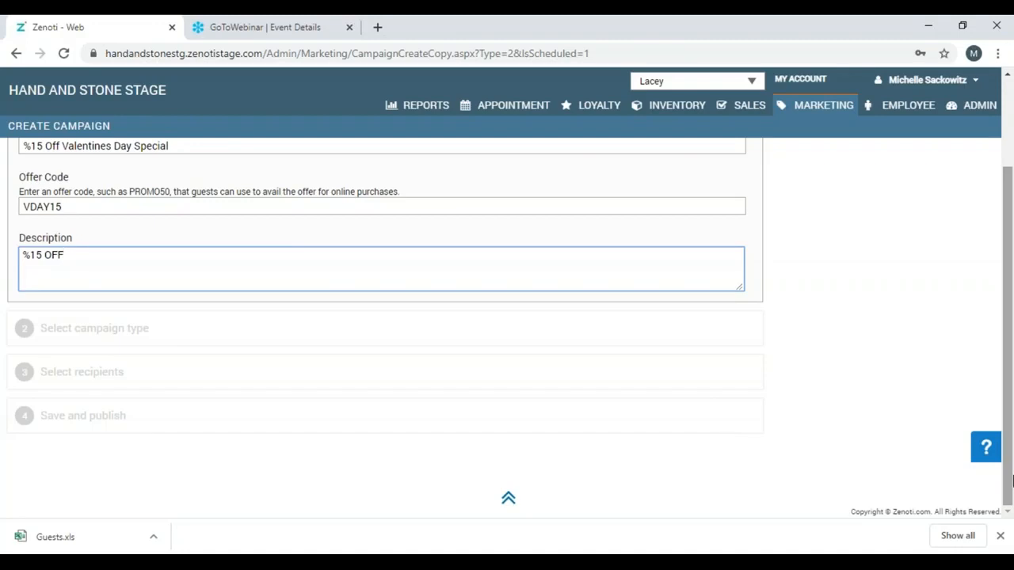
click(39, 328)
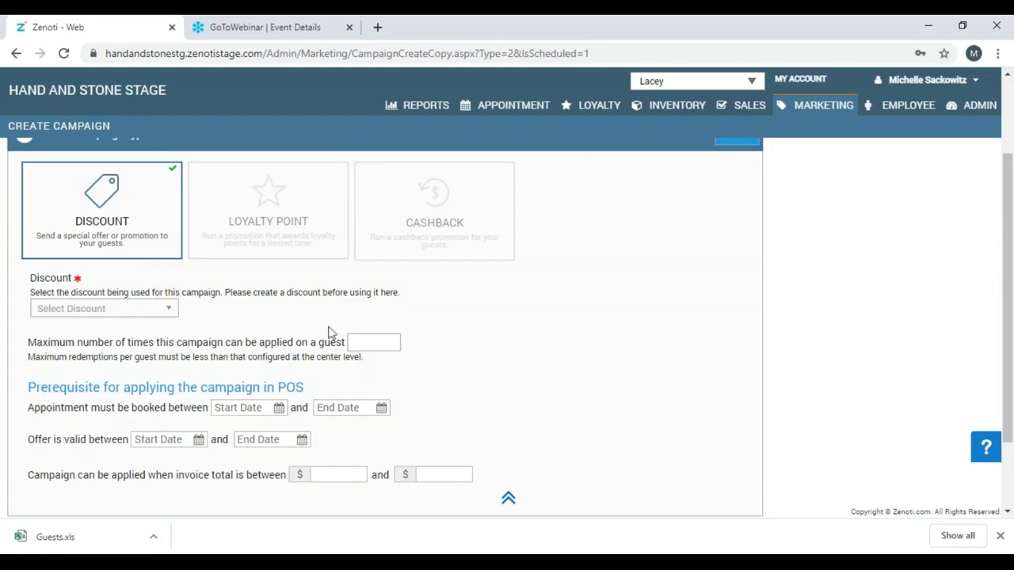
Limit the campaign to 1 use per guest and choose valpack as its discount, leaving the booking dates empty.
click(372, 342)
text(1)
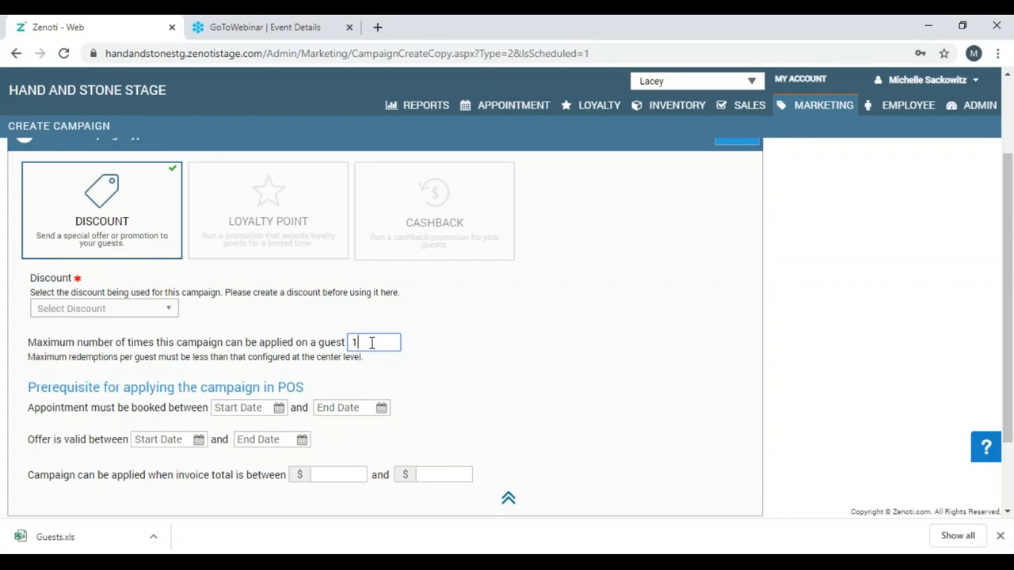
scroll(1010, 405, down, 1)
drag(1009, 406, 1010, 462)
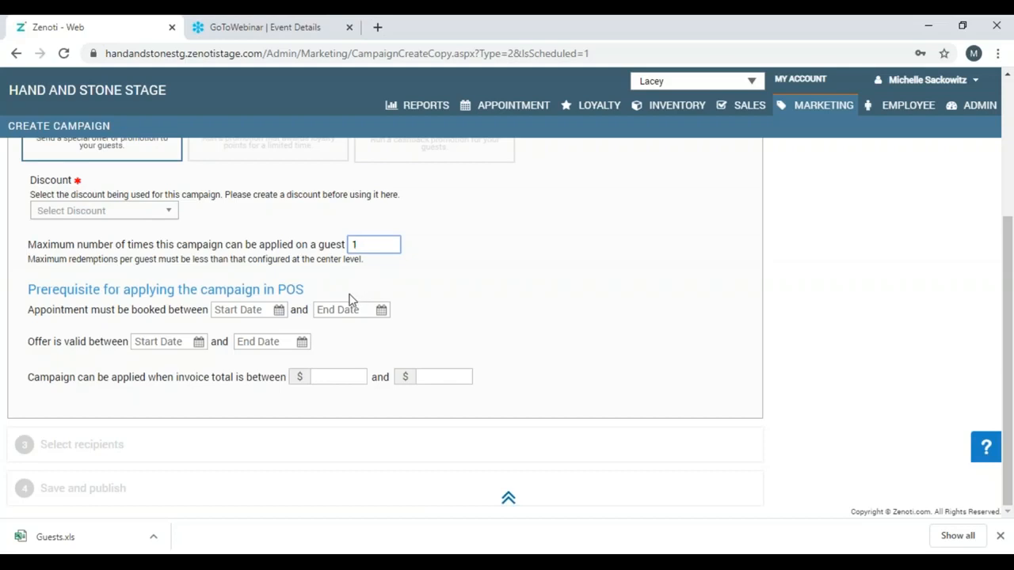
click(279, 311)
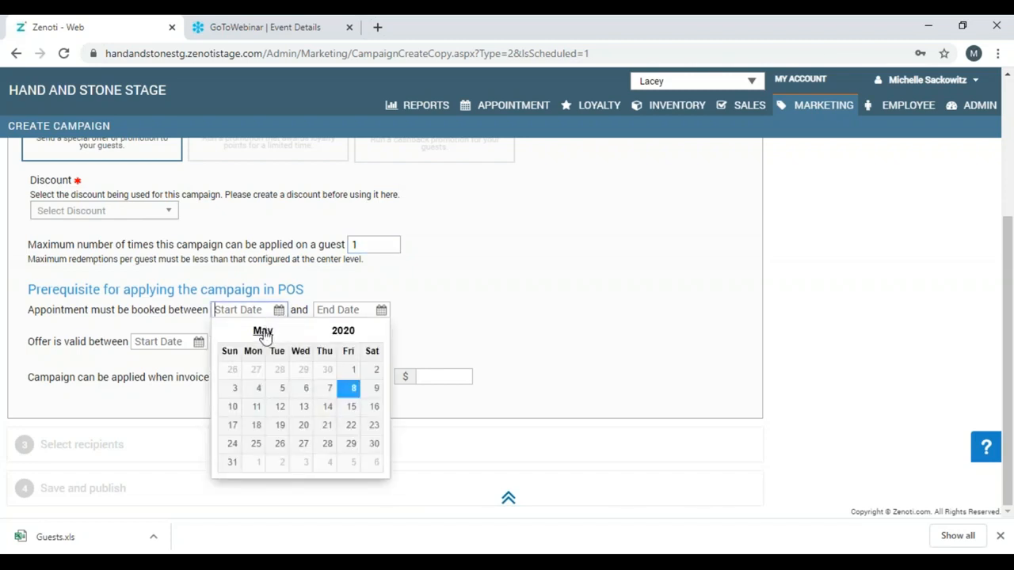
click(350, 284)
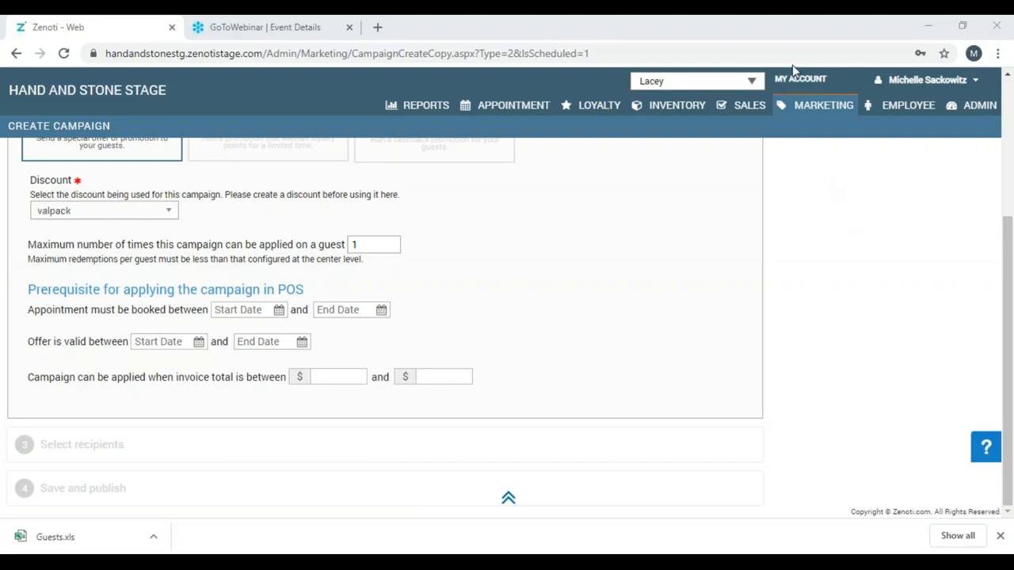
Continue to the recipients stage and select all centers for the campaign.
click(1009, 518)
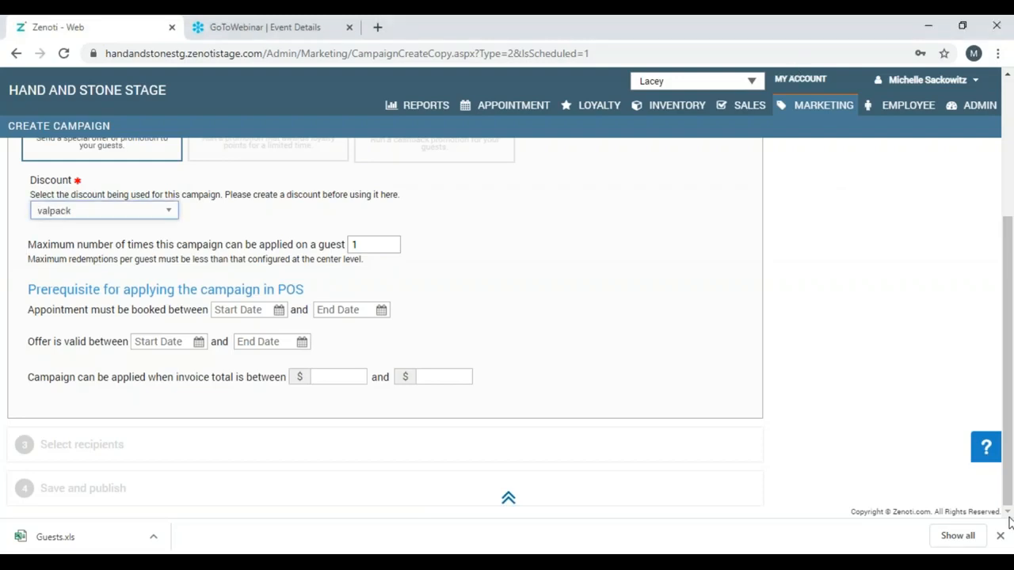
click(79, 448)
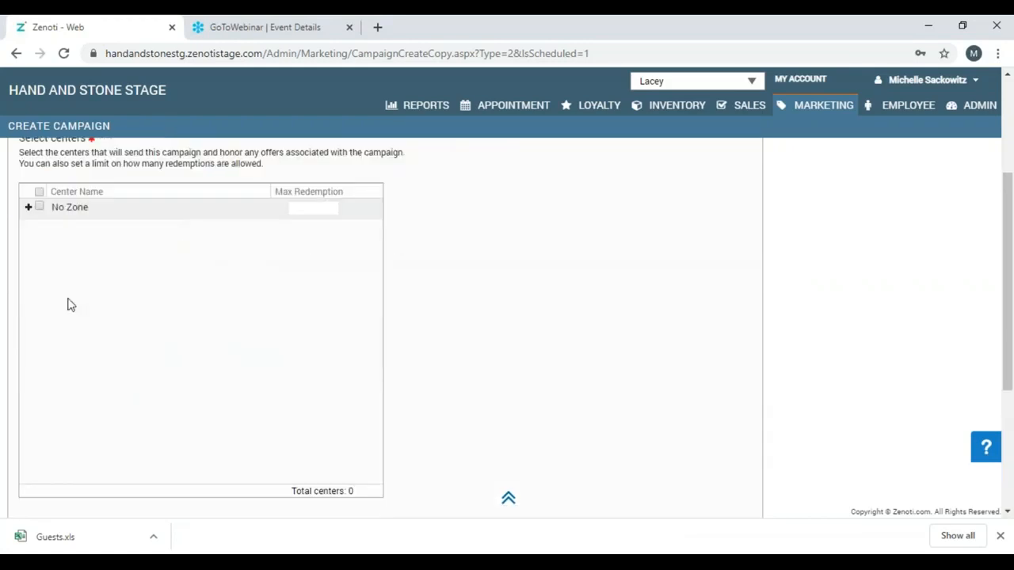
click(40, 194)
Set the campaign's target segment billing to All guests.
click(1006, 512)
scroll(1007, 511, down, 3)
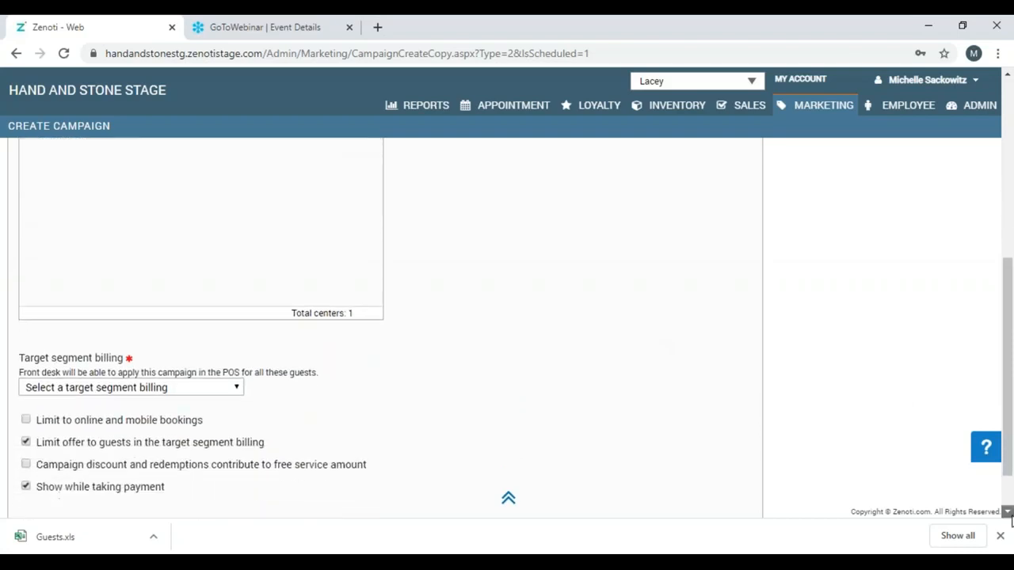
click(1007, 512)
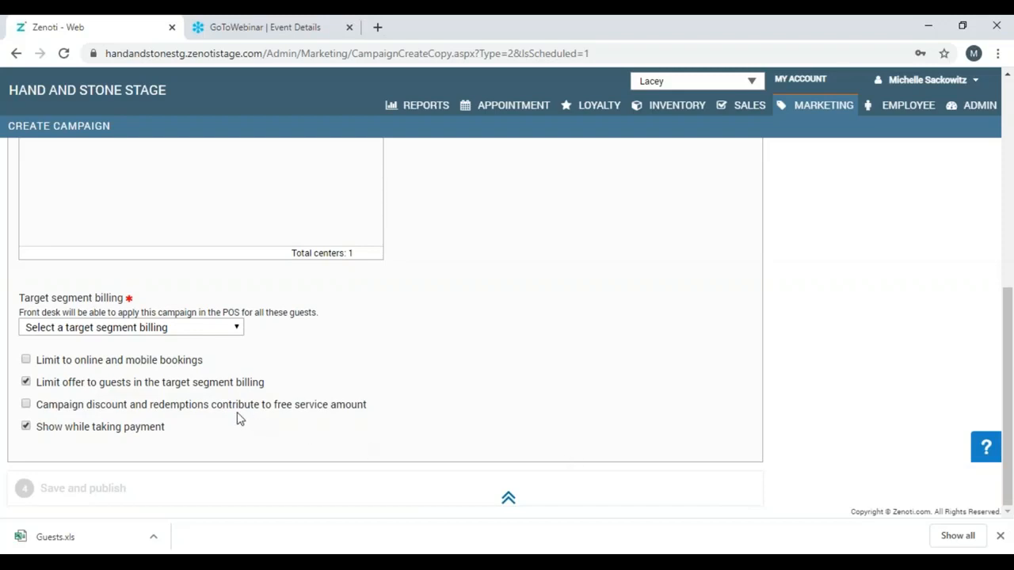
click(233, 331)
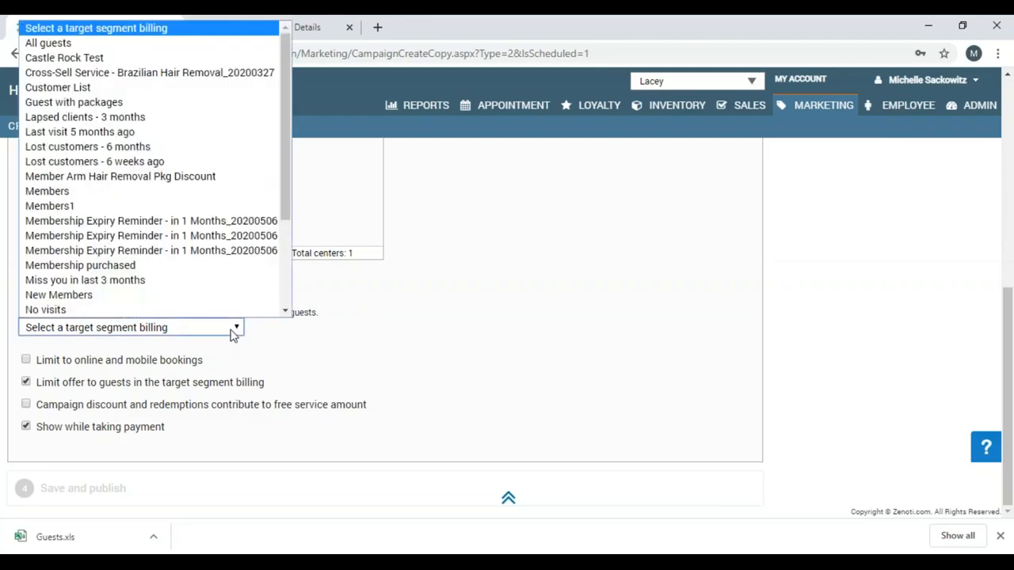
click(148, 44)
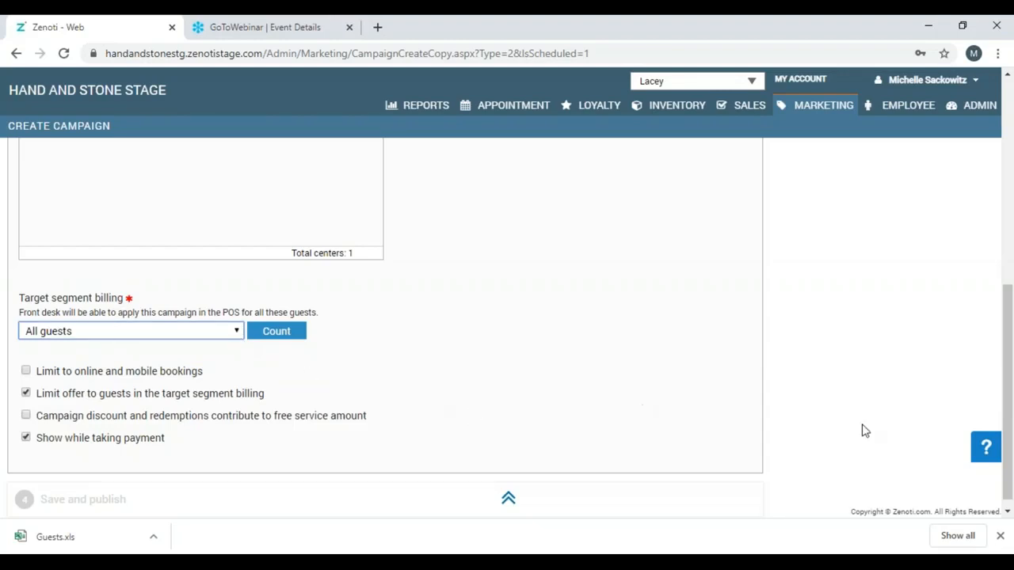
Continue to the save and publish stage and activate the campaign.
drag(1006, 438, 1008, 508)
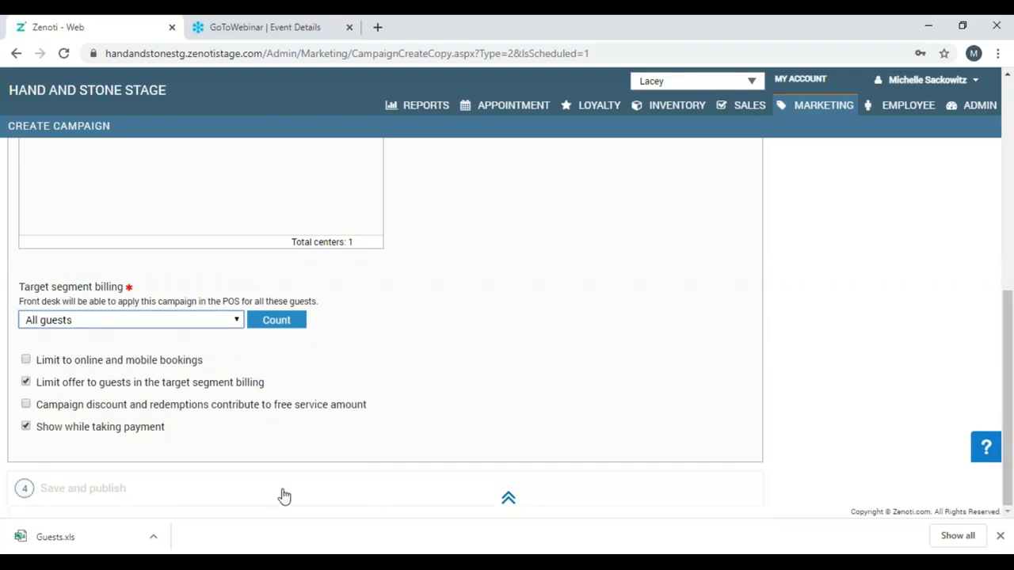
click(109, 496)
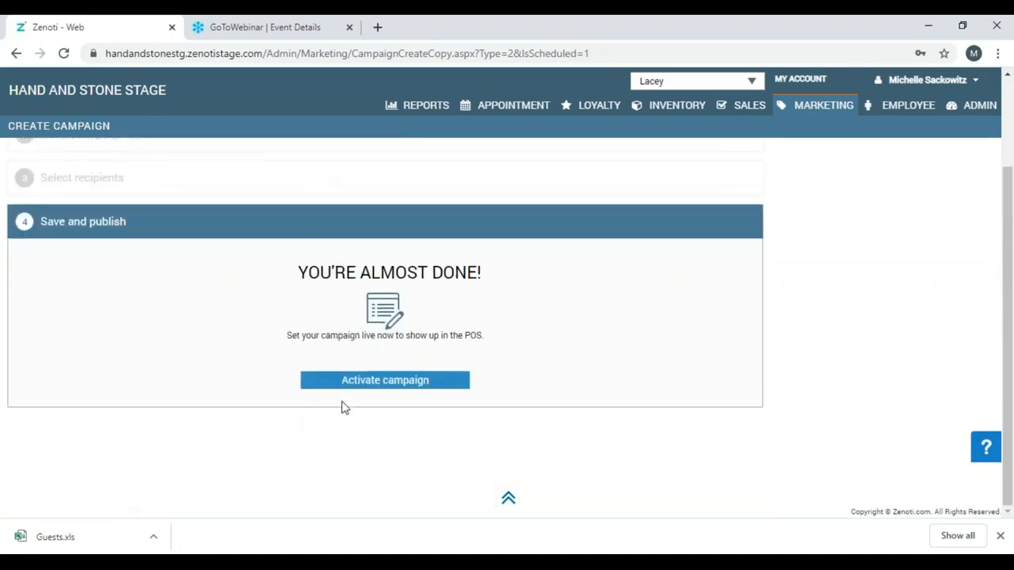
click(372, 385)
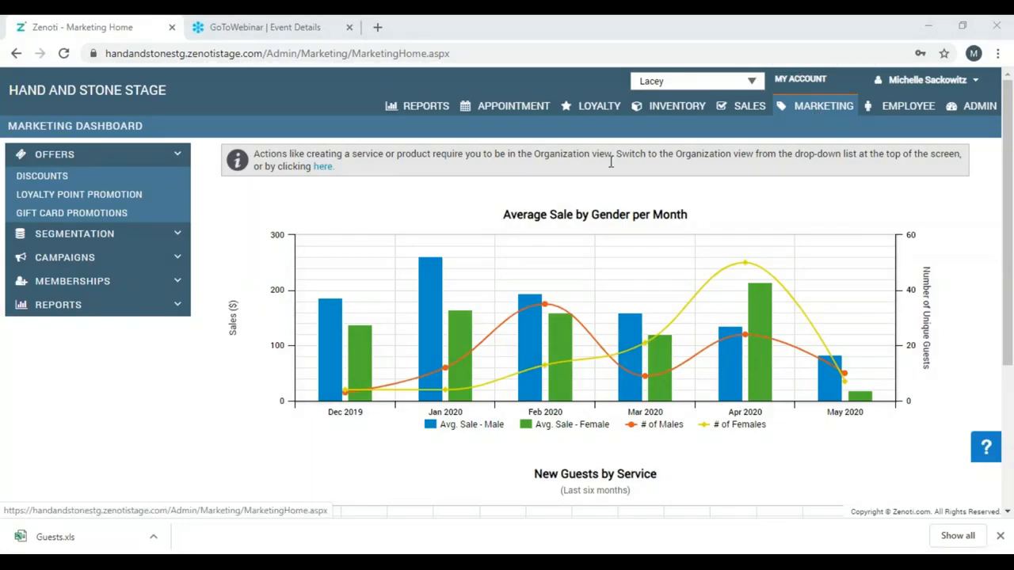
Open the media campaigns list and look for the new Valentine's Day campaign on its second page.
click(177, 264)
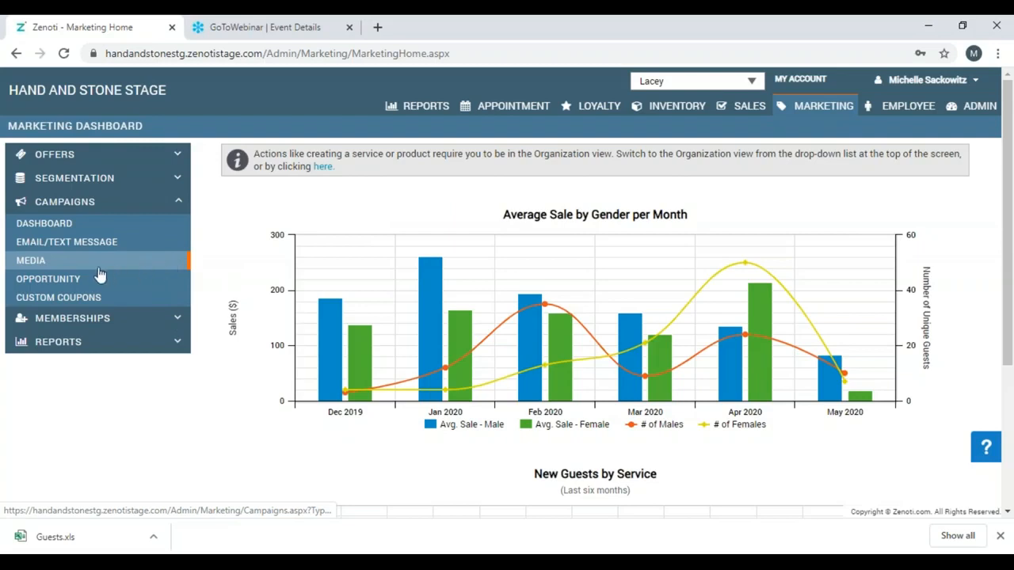
click(28, 268)
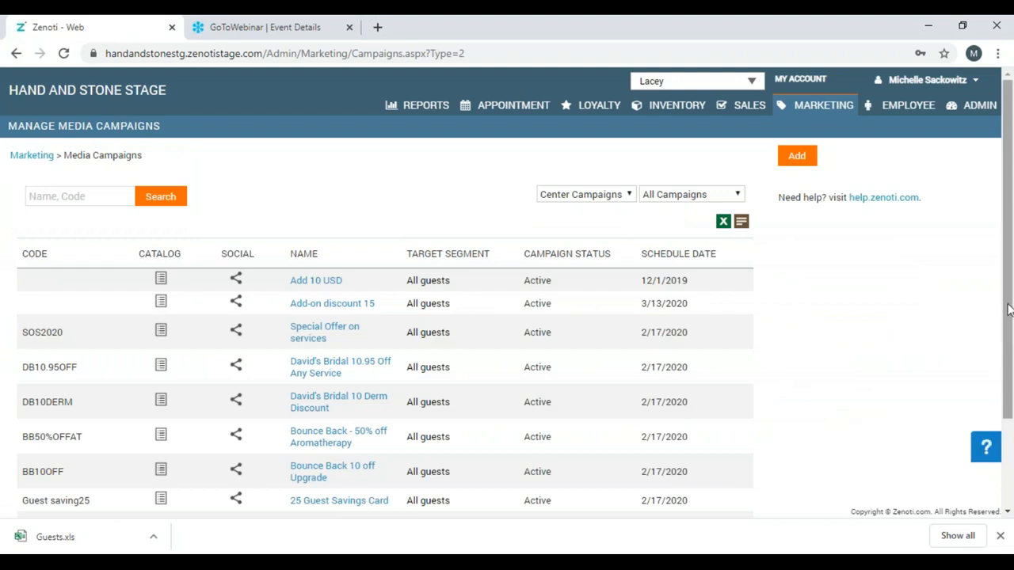
scroll(1008, 309, down, 2)
click(119, 467)
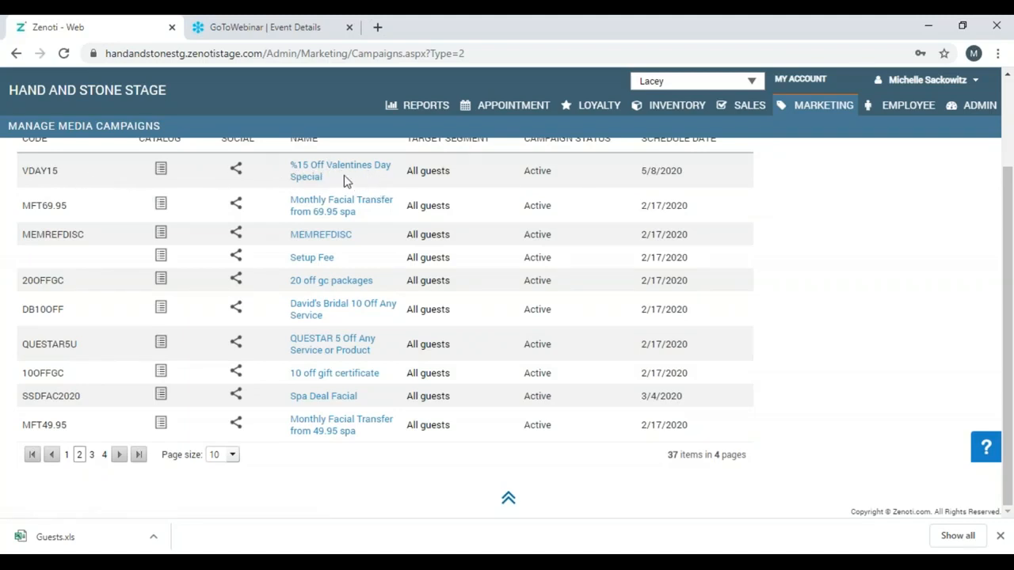
Open the discounts list in marketing and search for VALPACK.
click(824, 109)
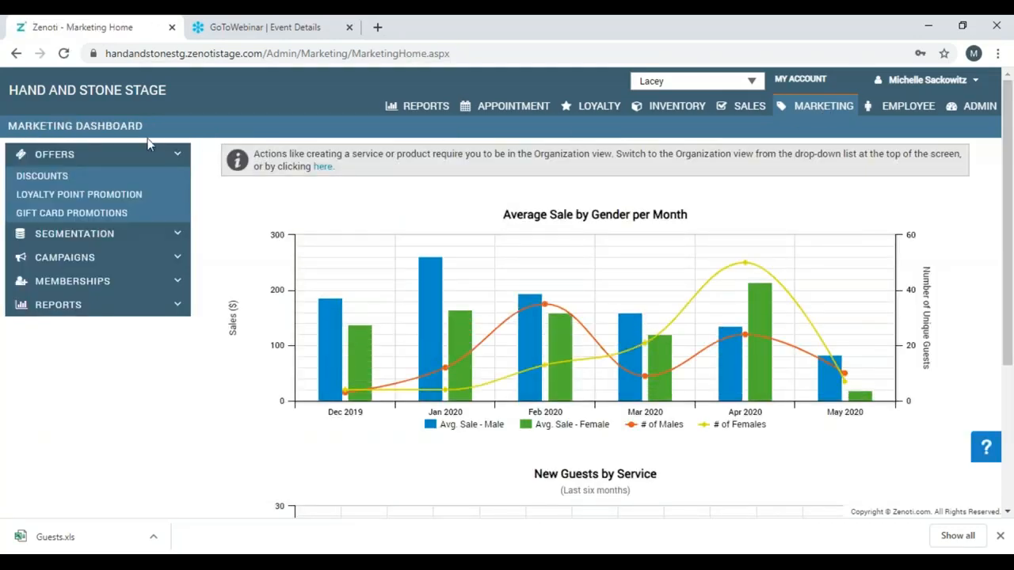
click(61, 177)
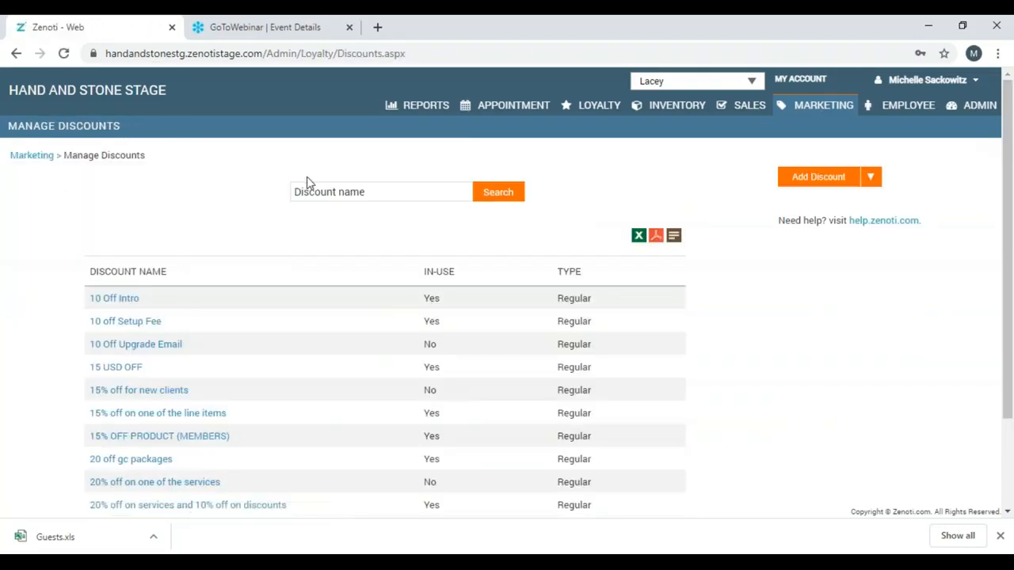
click(320, 193)
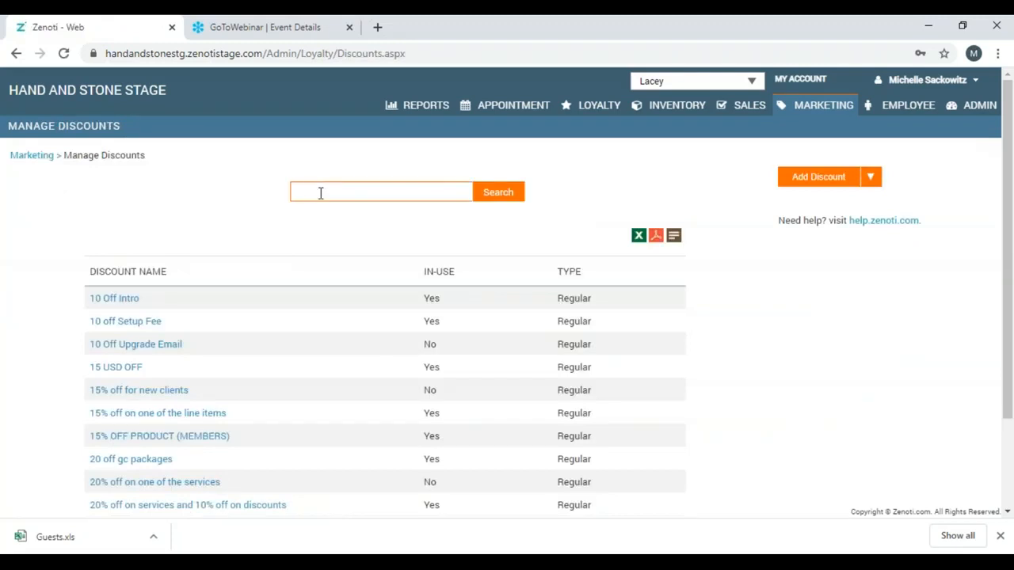
text(VAL)
text(PACK)
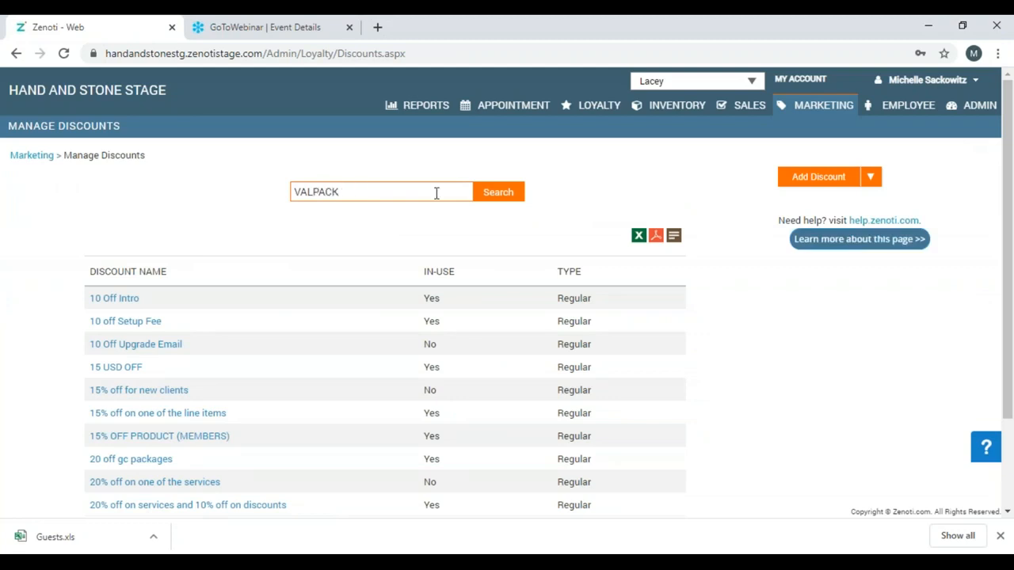
click(497, 196)
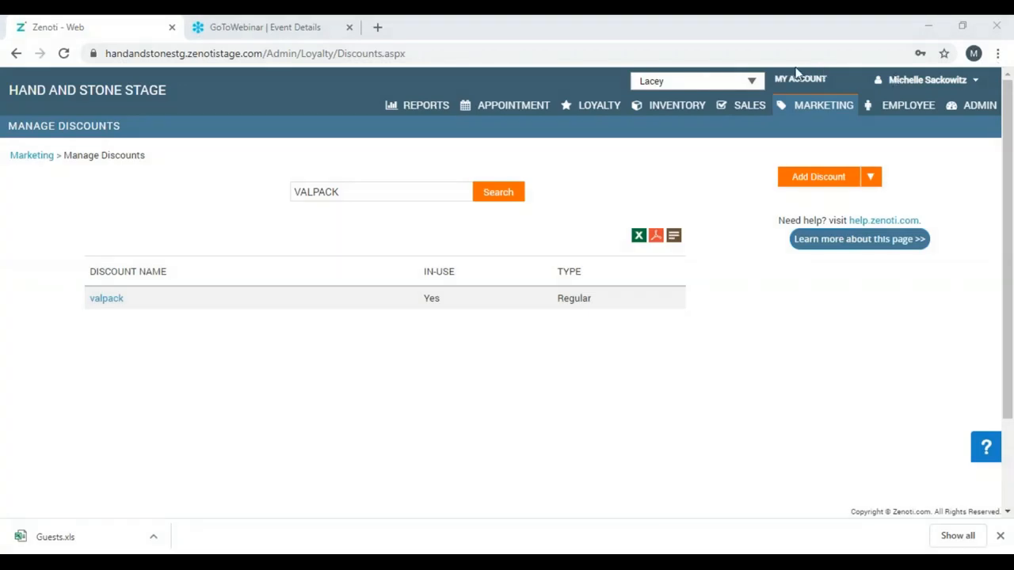
Open the target segments list in marketing and start creating a new segment.
click(805, 115)
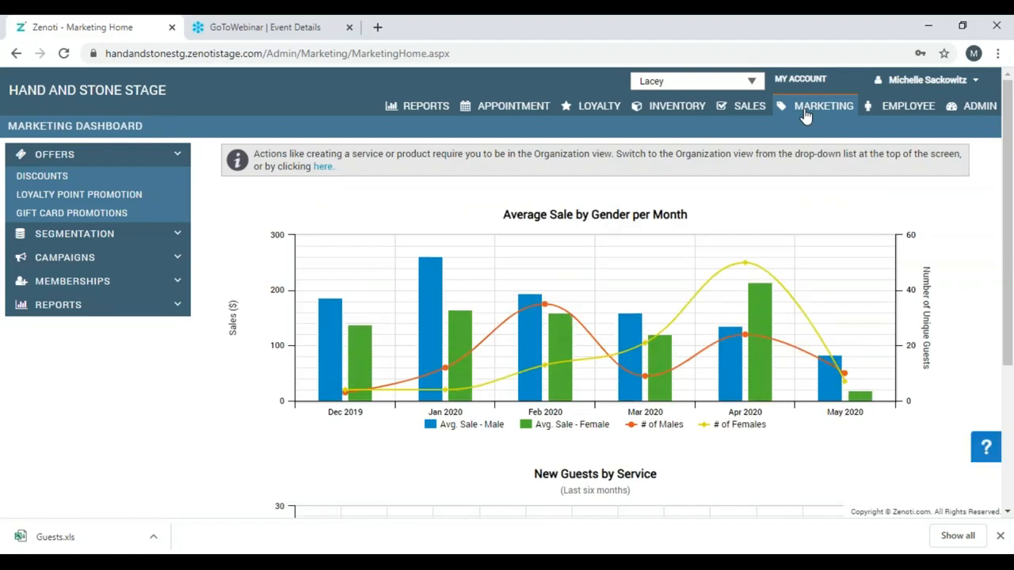
click(181, 240)
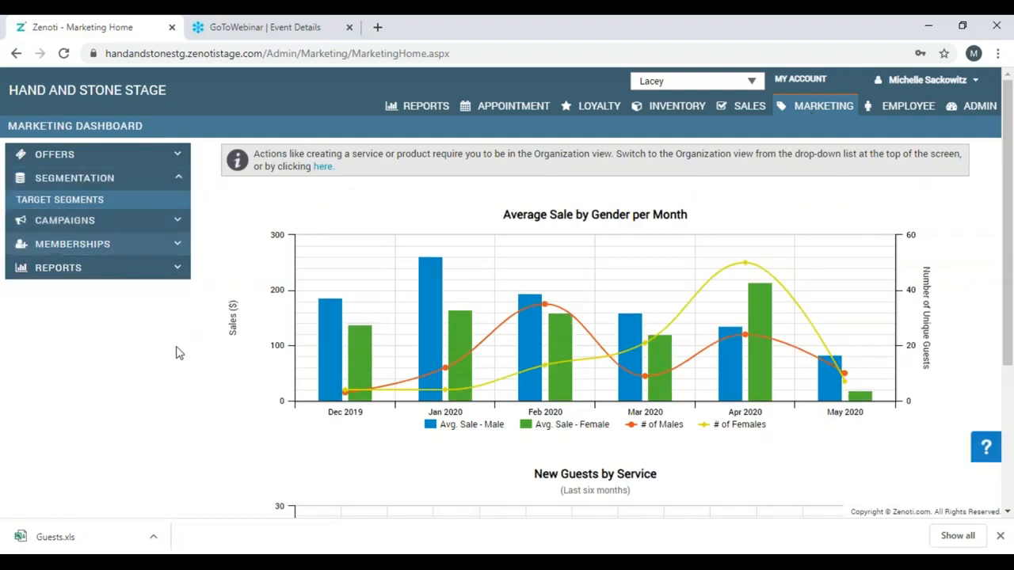
click(87, 204)
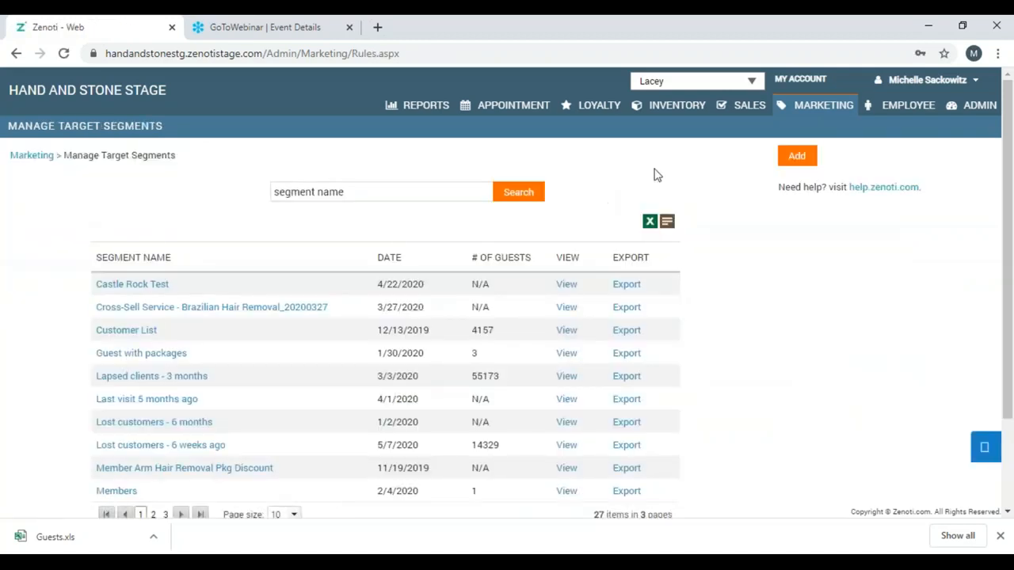
click(798, 161)
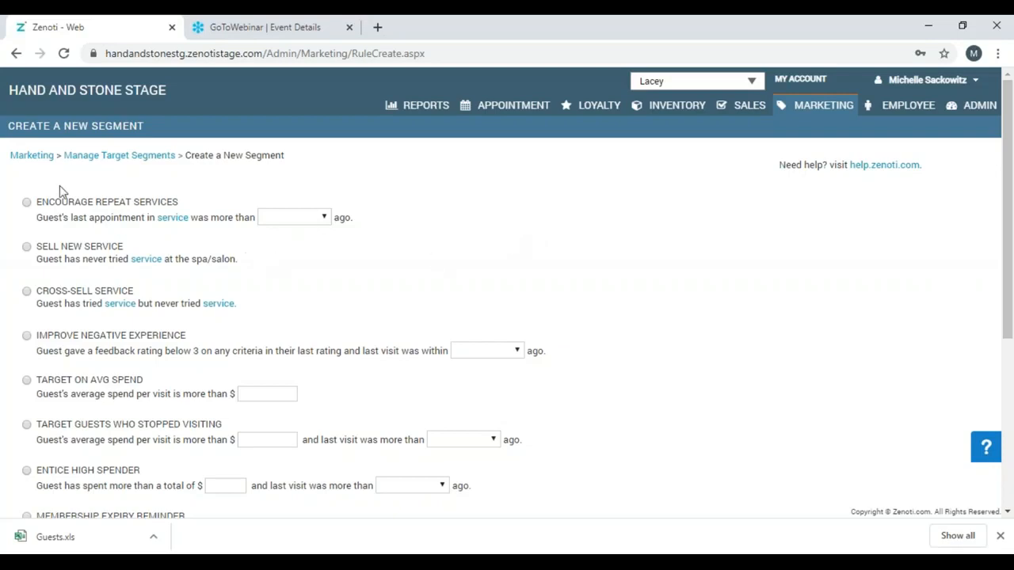
Choose the Encourage Repeat Services rule for guests whose last appointment was more than 3 months ago.
click(26, 202)
click(299, 222)
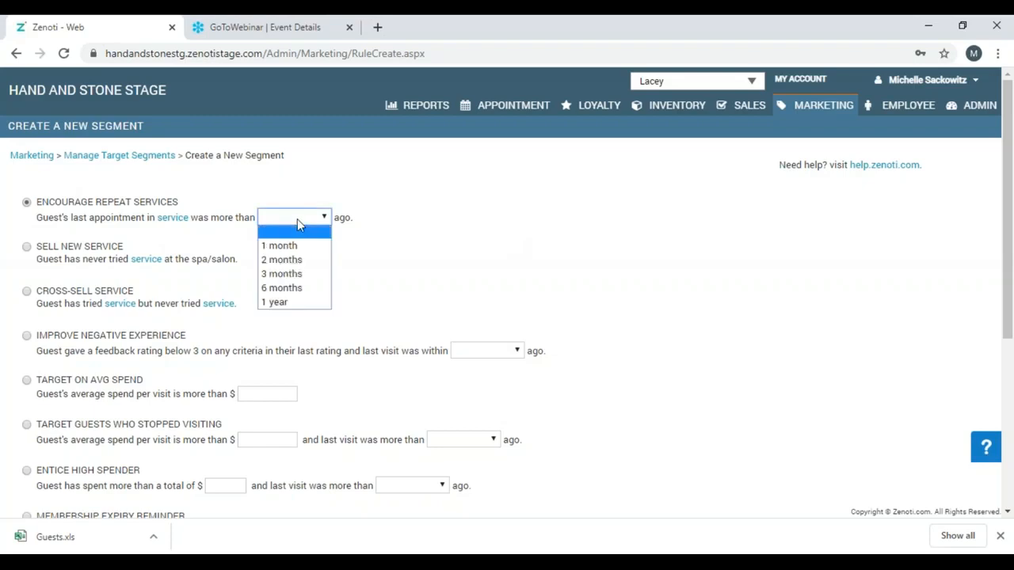
click(303, 274)
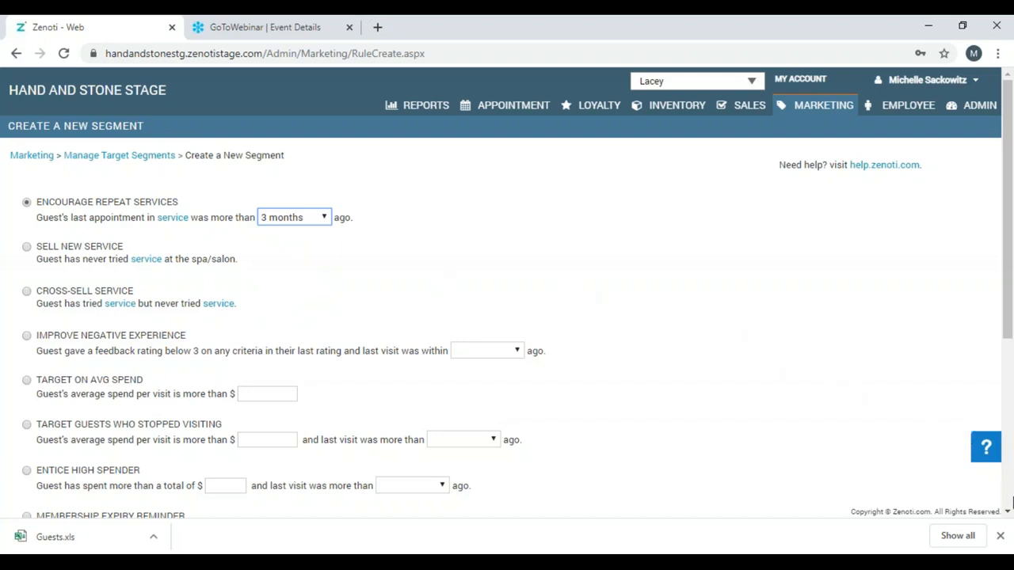
click(1007, 512)
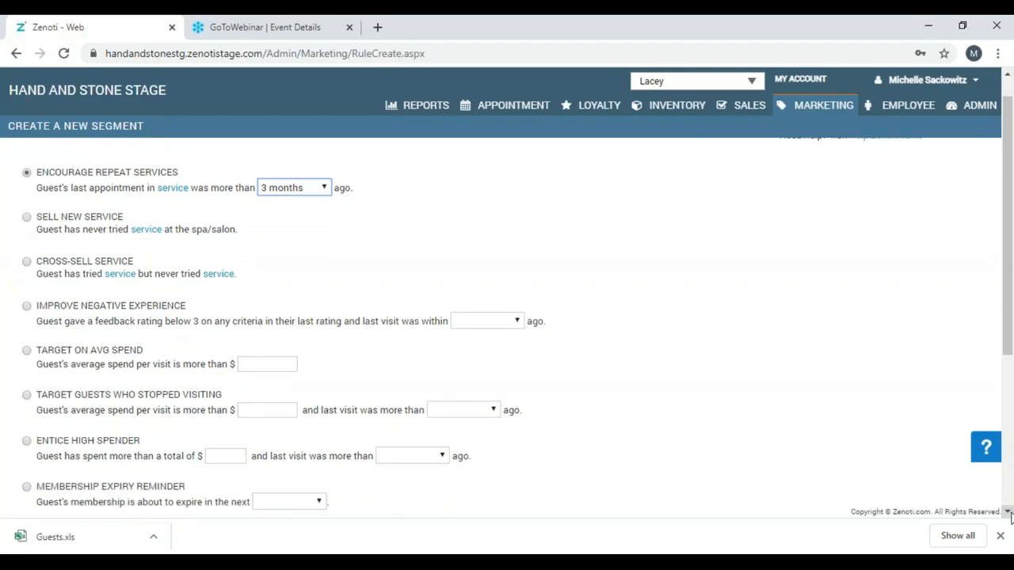
Choose to create a custom segment instead of a predefined rule and proceed to its setup.
click(1007, 512)
click(1008, 513)
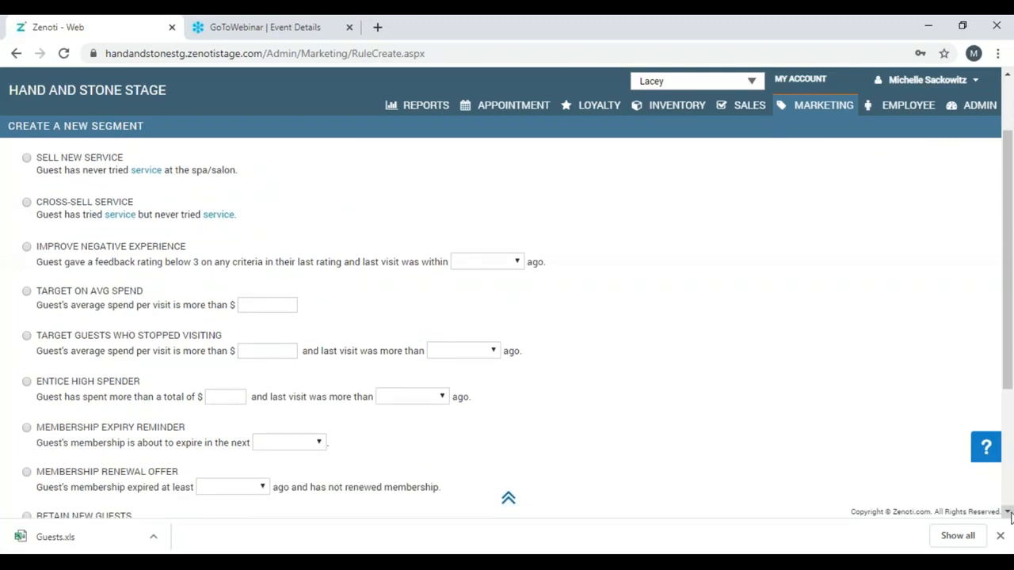
click(1007, 513)
click(1007, 513)
click(1008, 512)
click(1008, 513)
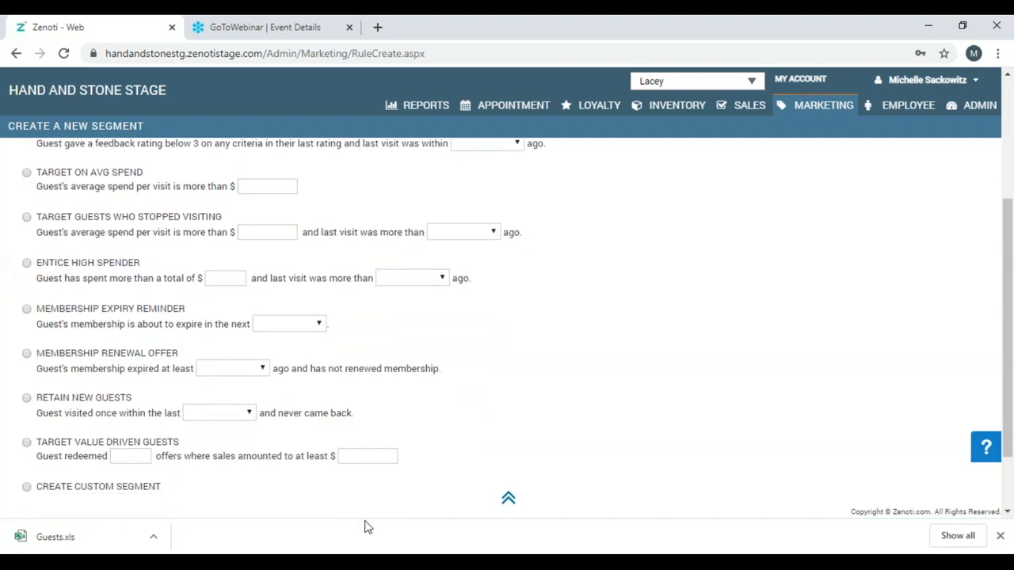
click(27, 487)
click(1008, 513)
click(1008, 514)
click(1007, 514)
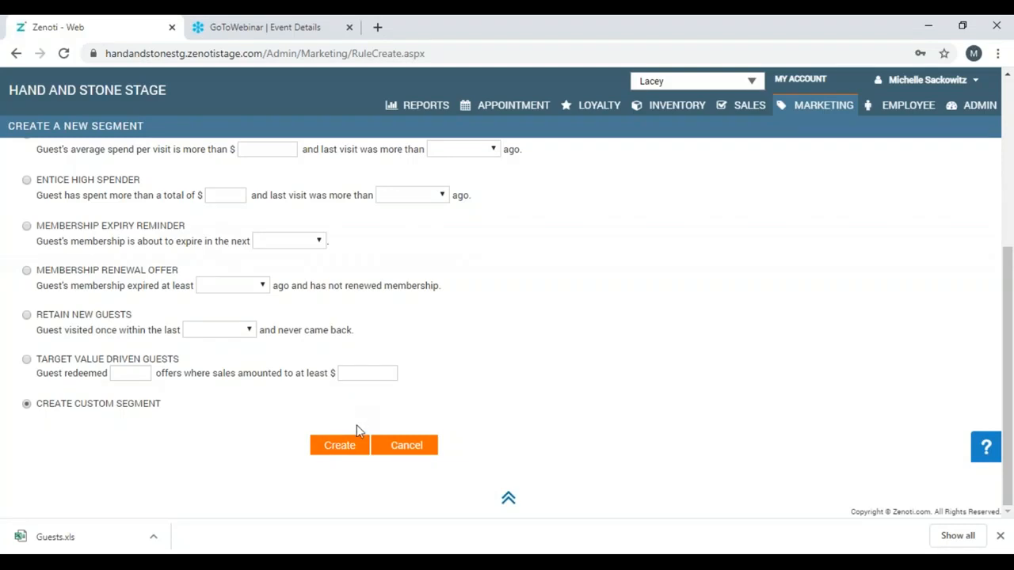
click(353, 445)
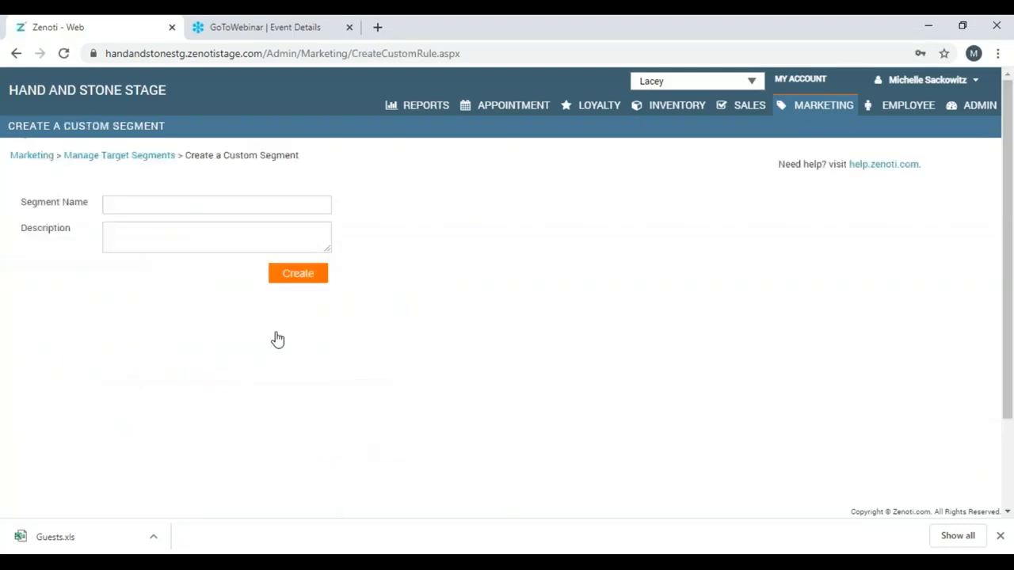
Create the custom segment "Come back and see us" with the description "Clients that have not been in within the past 3 months".
click(213, 204)
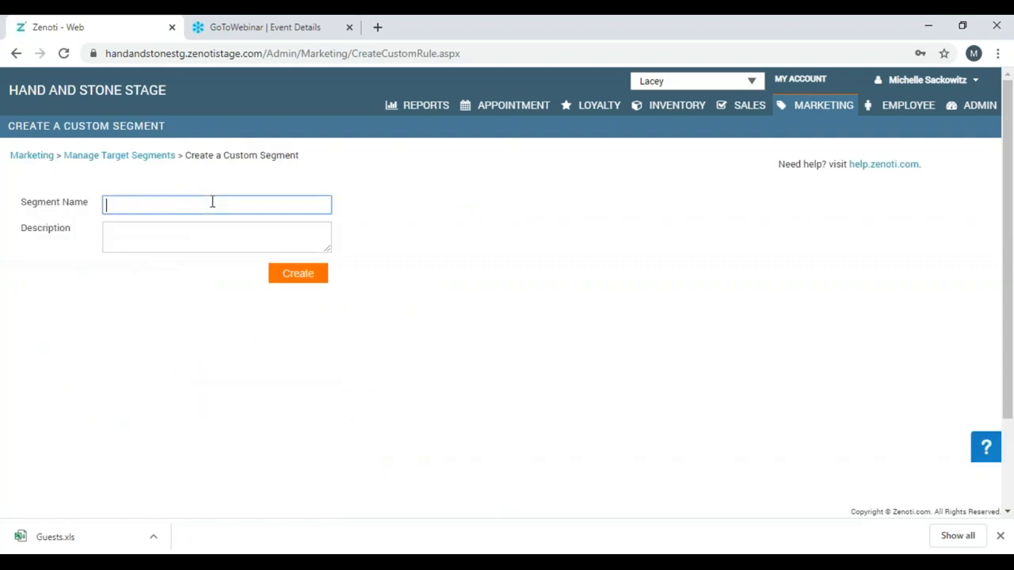
text(Come back and see us)
click(256, 237)
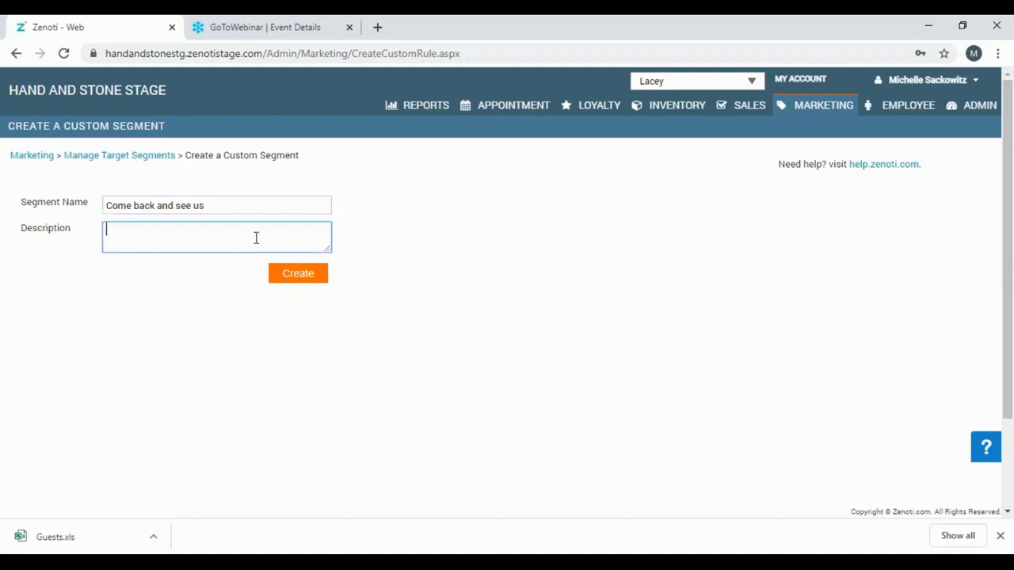
text(Clients that have not been i)
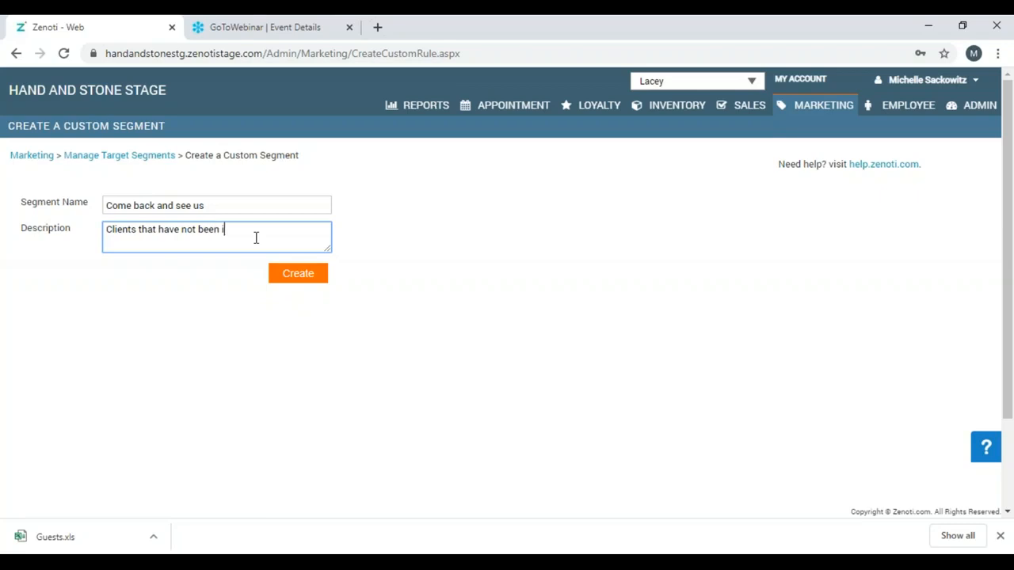
text(n o)
key(BackSpace)
text(within the past 3 months)
click(306, 279)
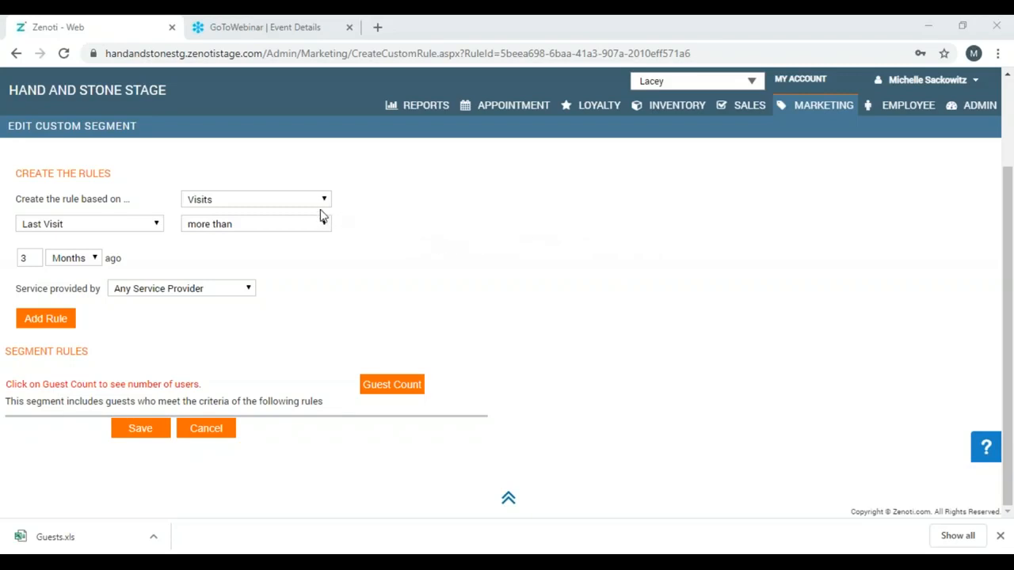
Add a Visits rule for guests whose last visit was more than 3 months ago with any service provider, and save the segment.
click(153, 227)
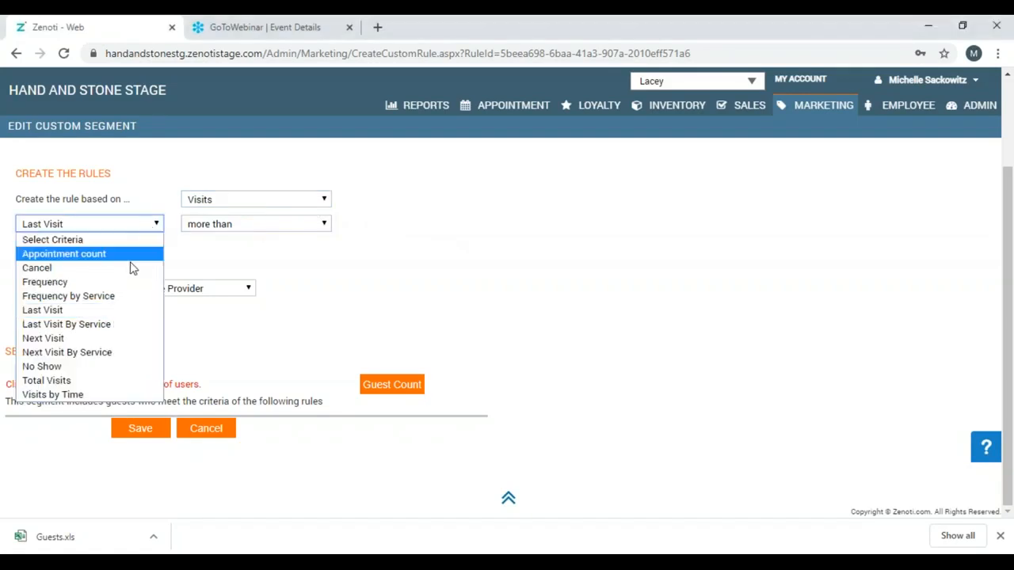
click(124, 311)
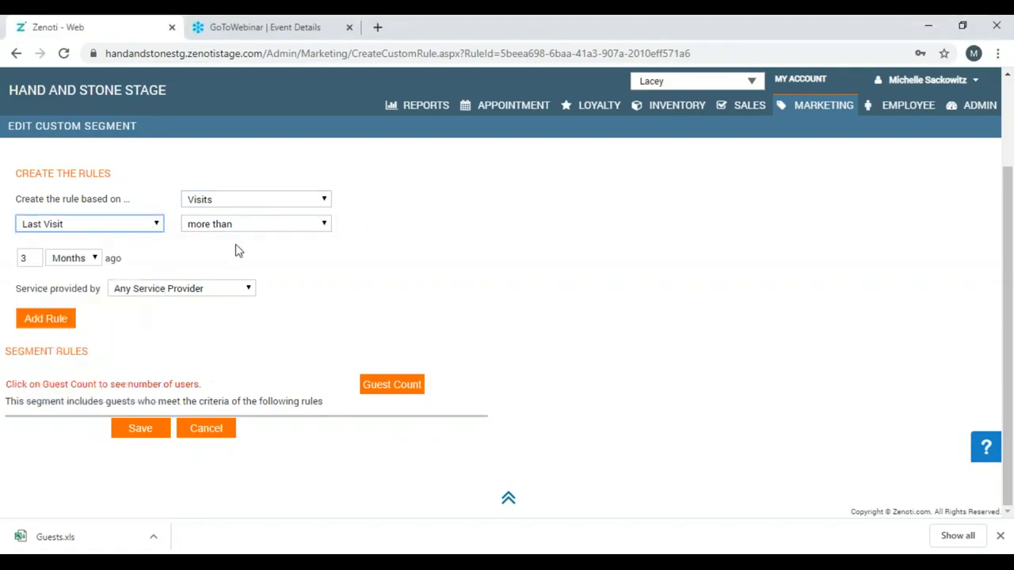
click(324, 228)
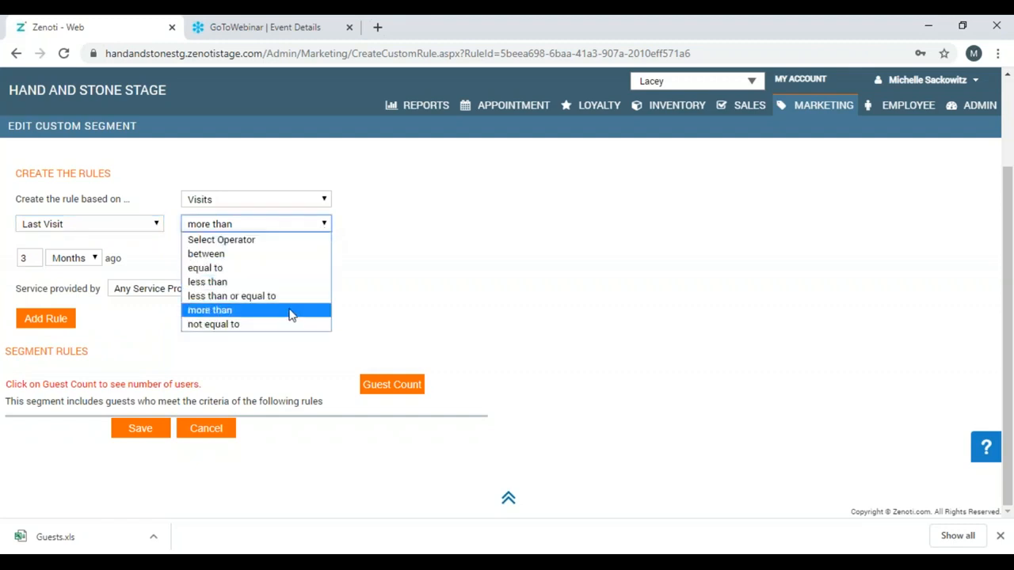
click(290, 308)
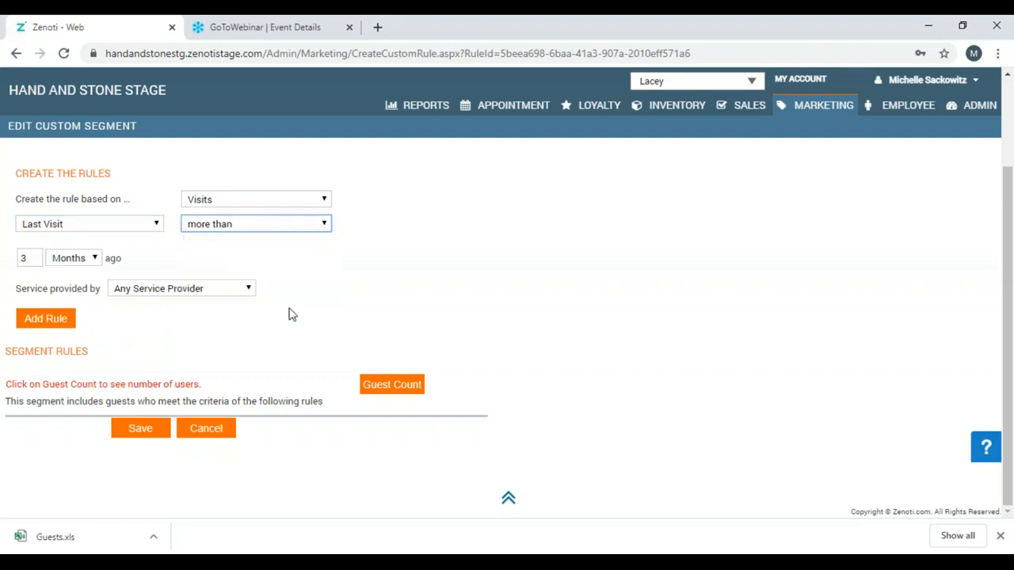
click(63, 326)
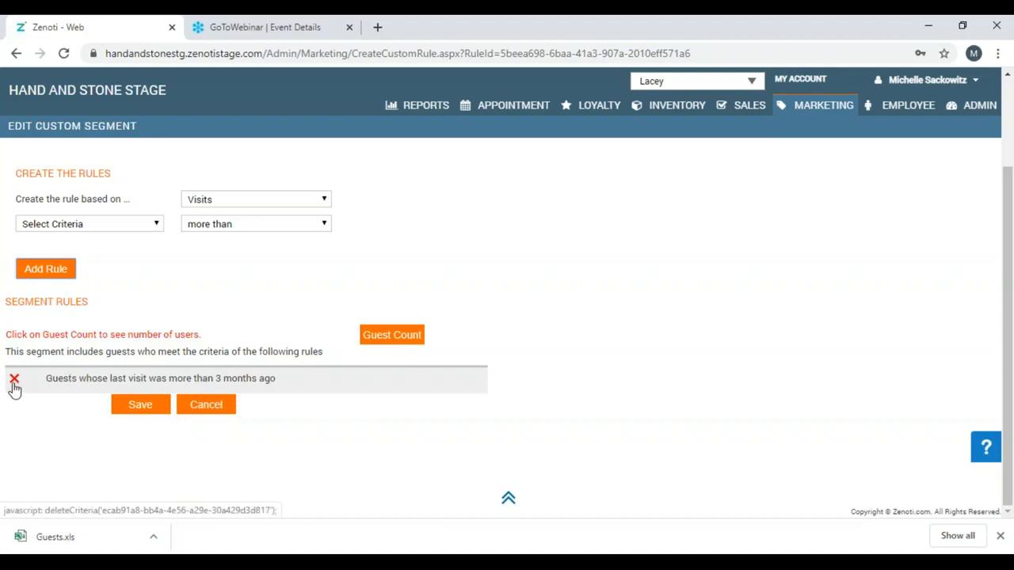
click(135, 407)
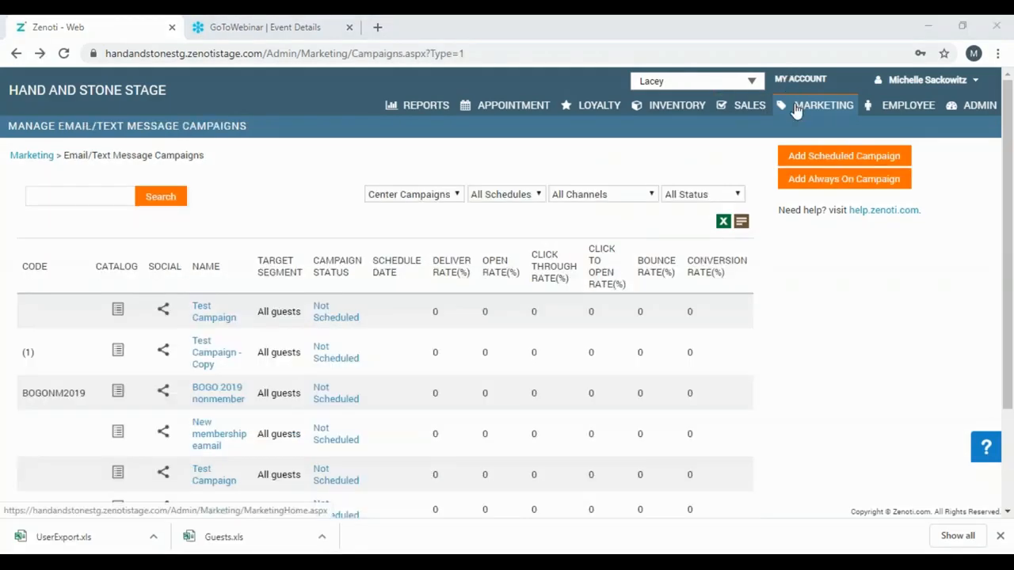
Open the email/text message campaigns in marketing and start adding a scheduled campaign.
click(796, 109)
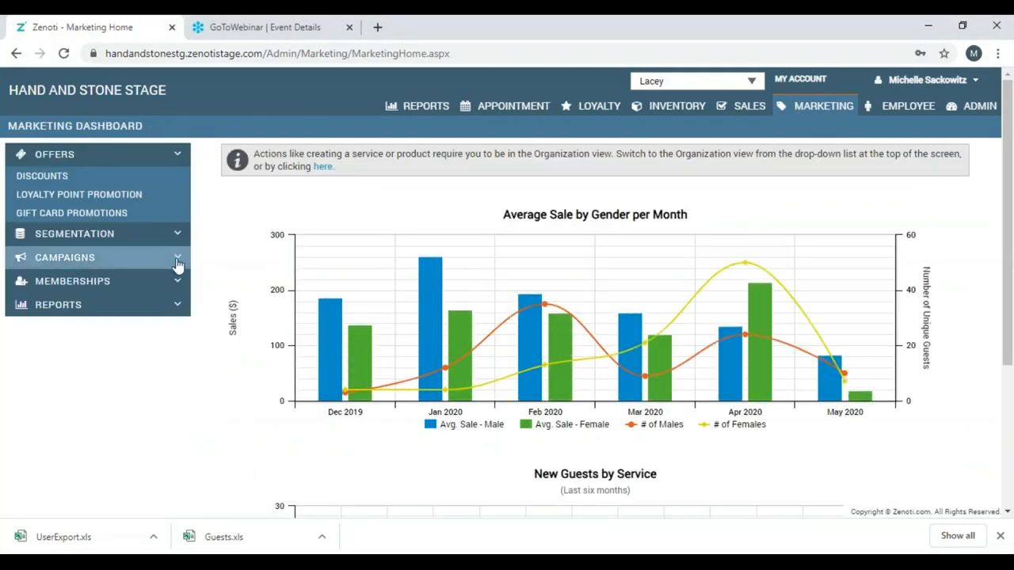
click(178, 257)
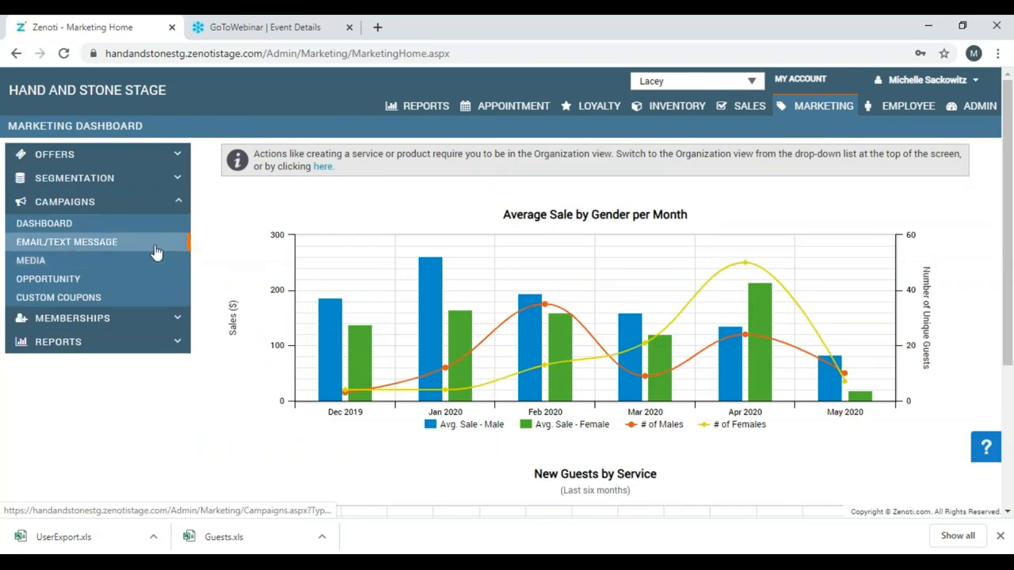
click(157, 251)
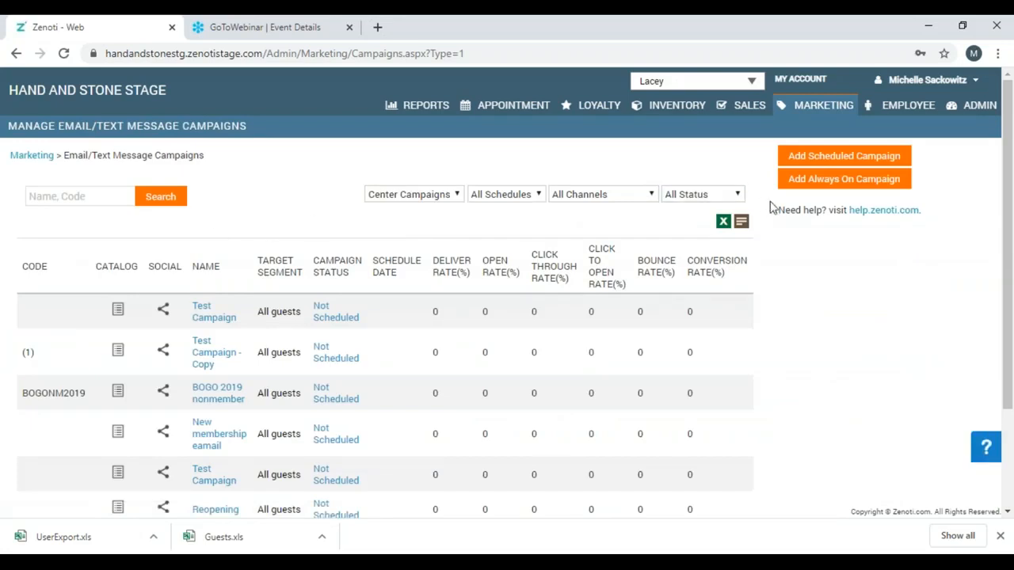
click(826, 159)
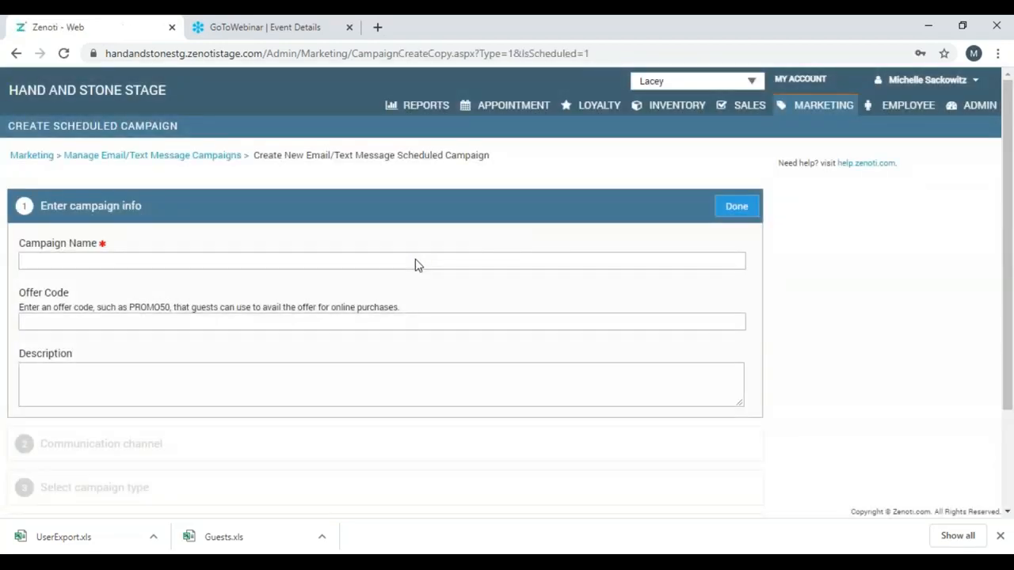
Name the campaign "Come back and see us" and describe it as "Clients who have not be in within the past 3 months".
click(417, 264)
text(Come back and see us)
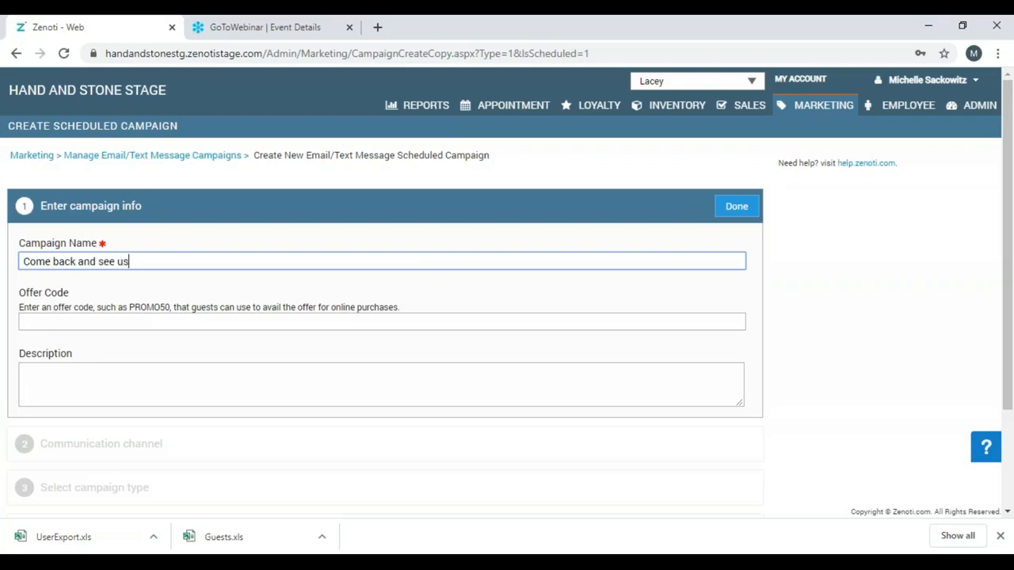
click(363, 378)
text(Clients wh)
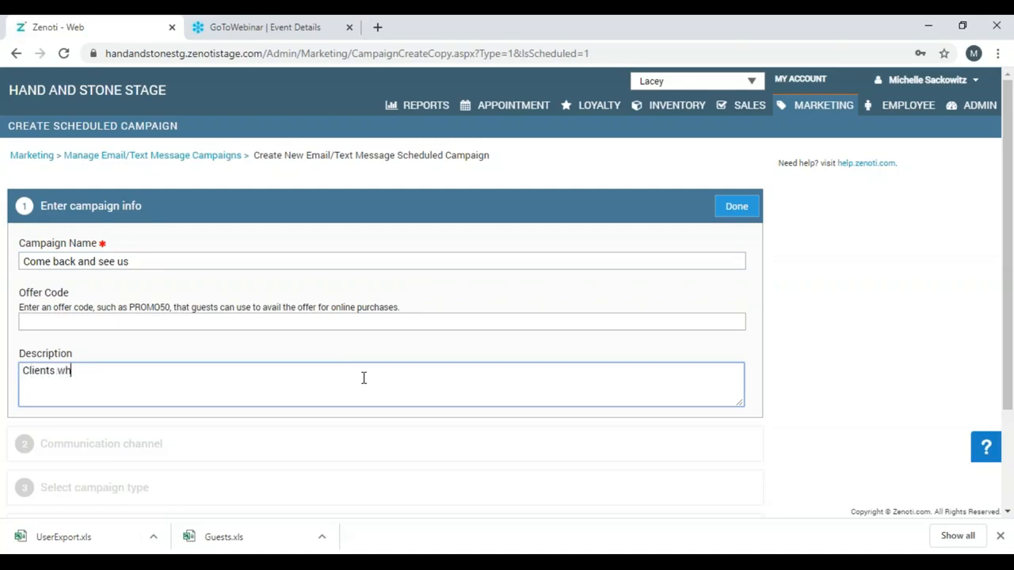
text(o have not be in within th)
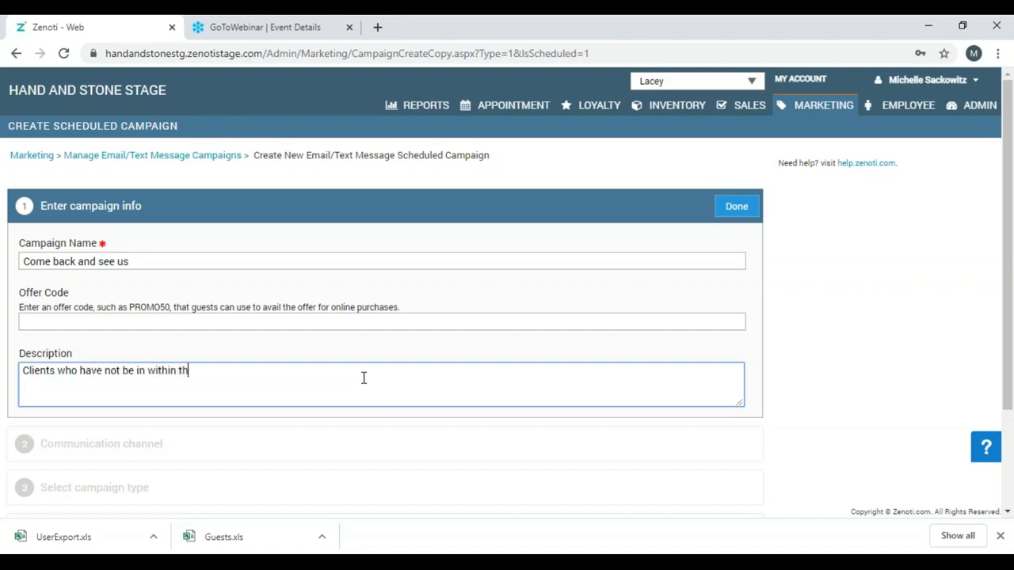
text(e past 3 months)
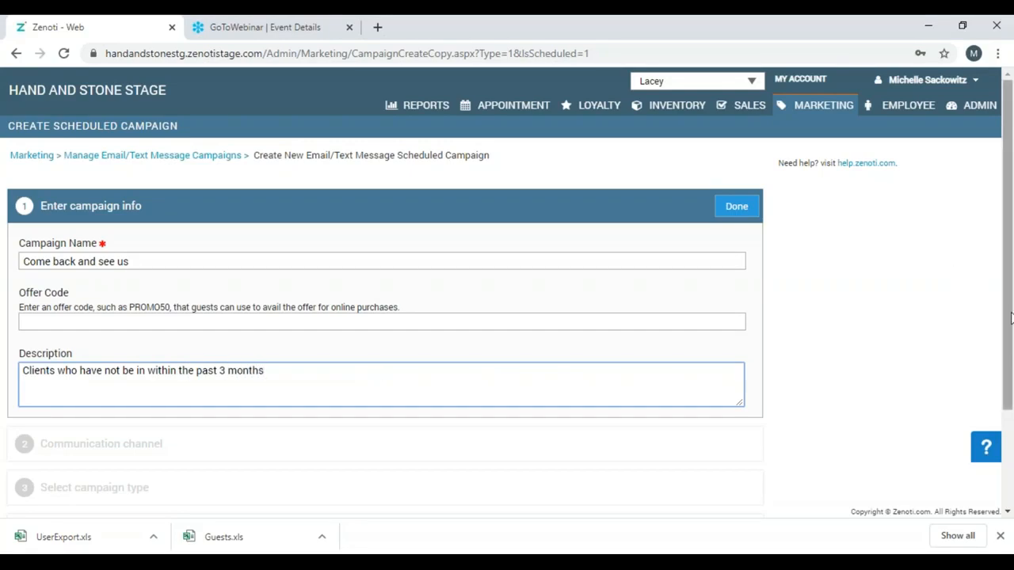
Set the campaign's communication channel to Email Message.
drag(1011, 320, 1011, 323)
scroll(1011, 323, down, 2)
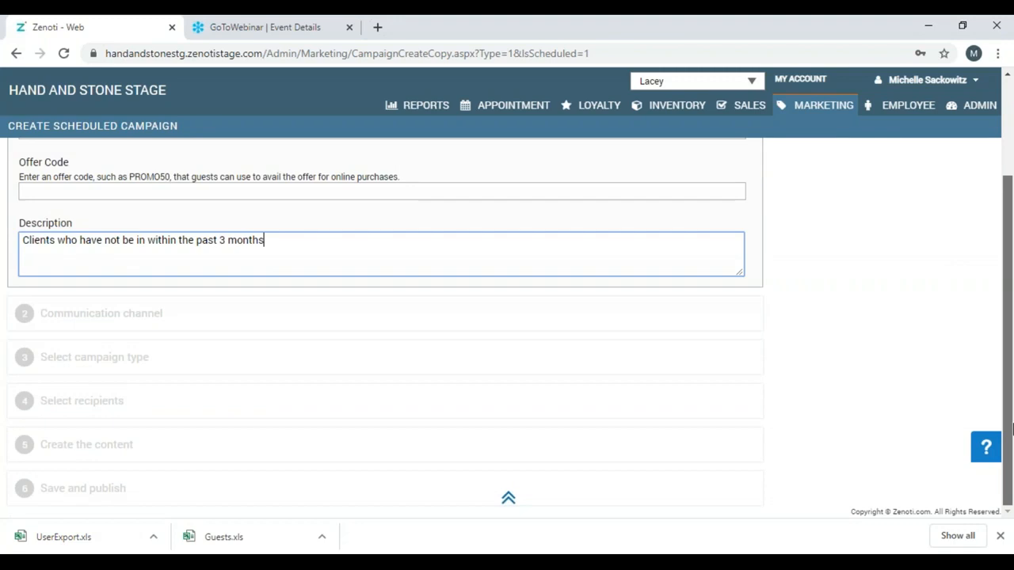
click(127, 321)
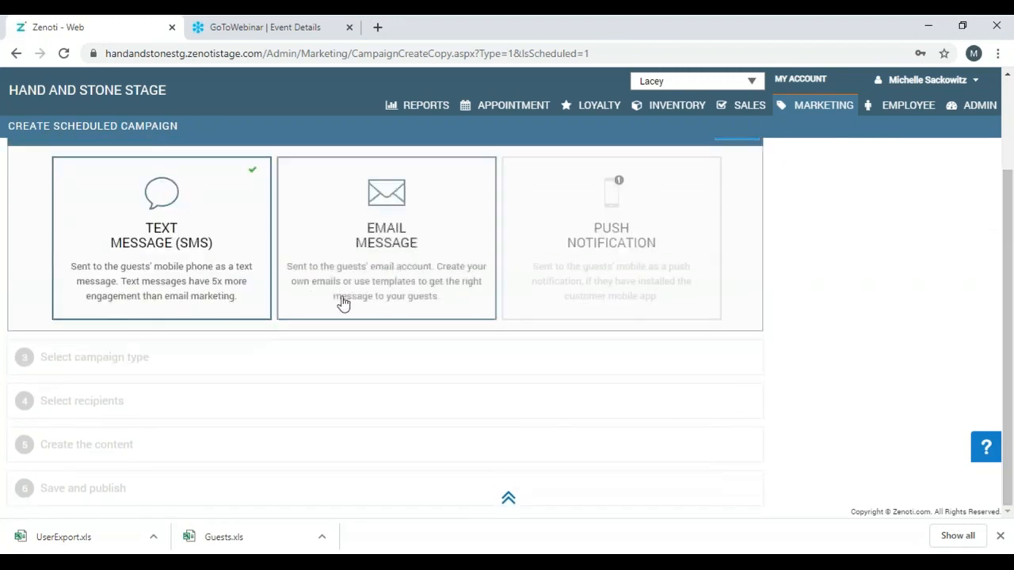
click(350, 307)
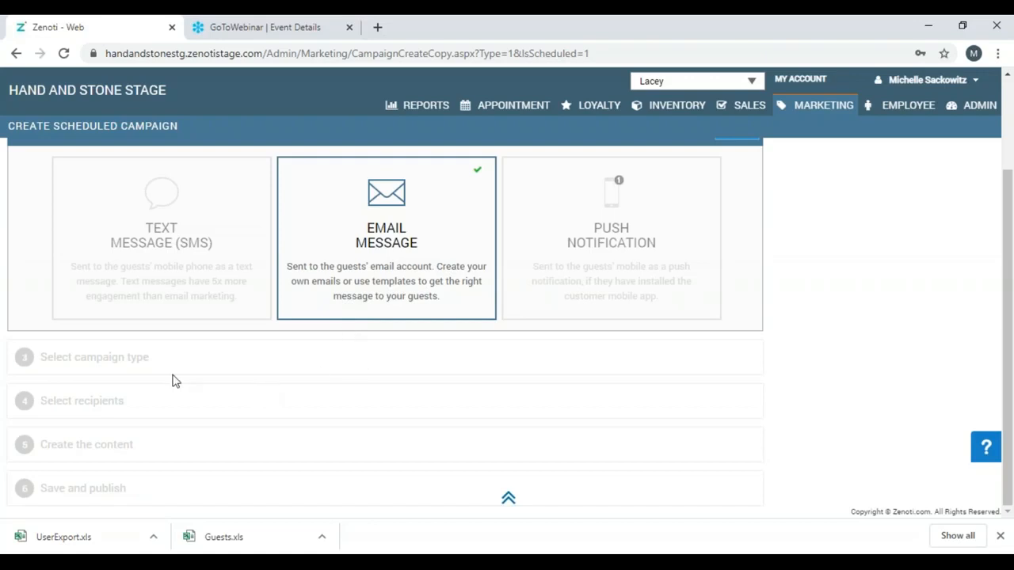
Set the campaign type to Discount with the USD 10 off discount, applicable at most 1 time per guest.
click(123, 362)
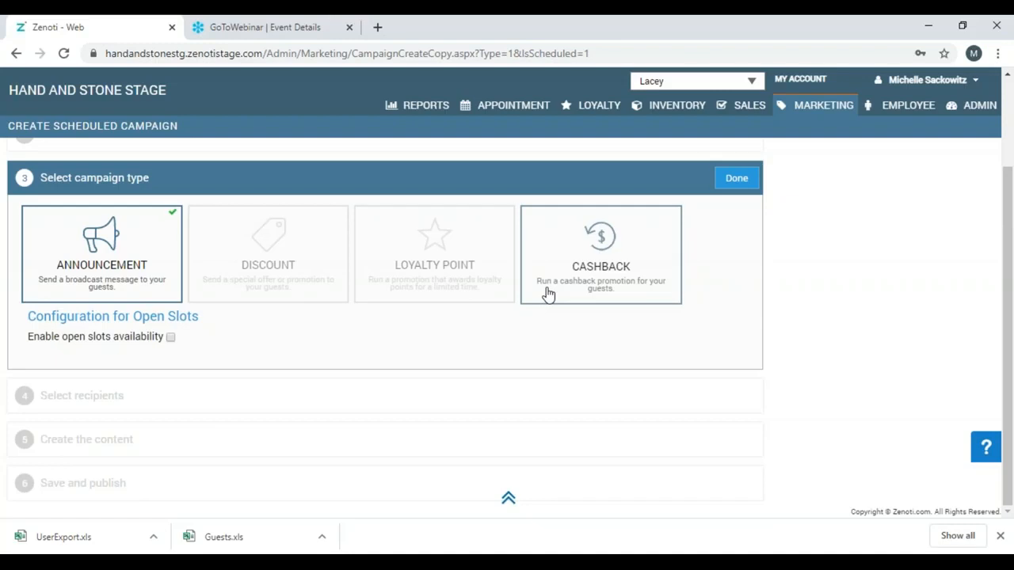
click(315, 271)
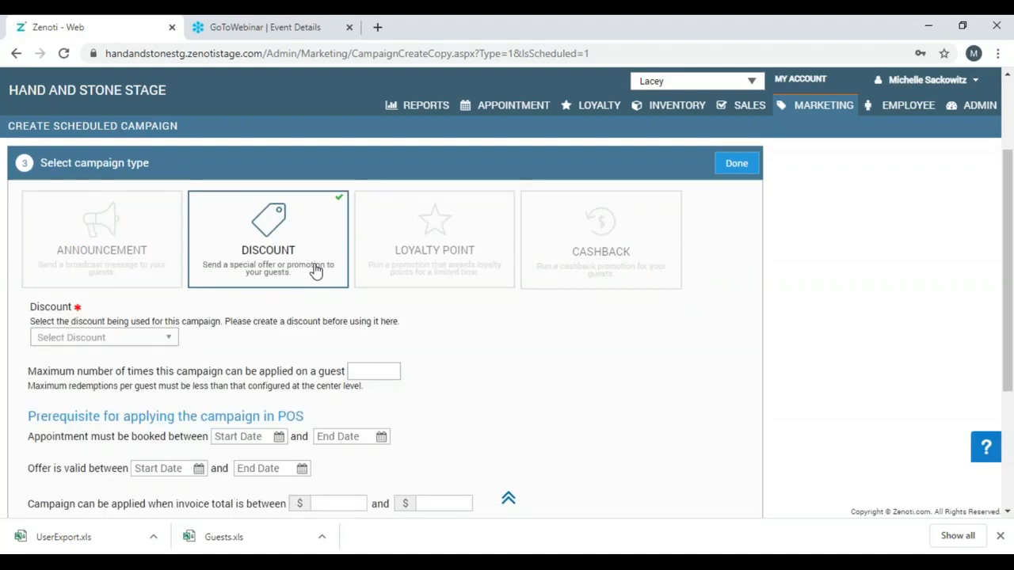
click(171, 342)
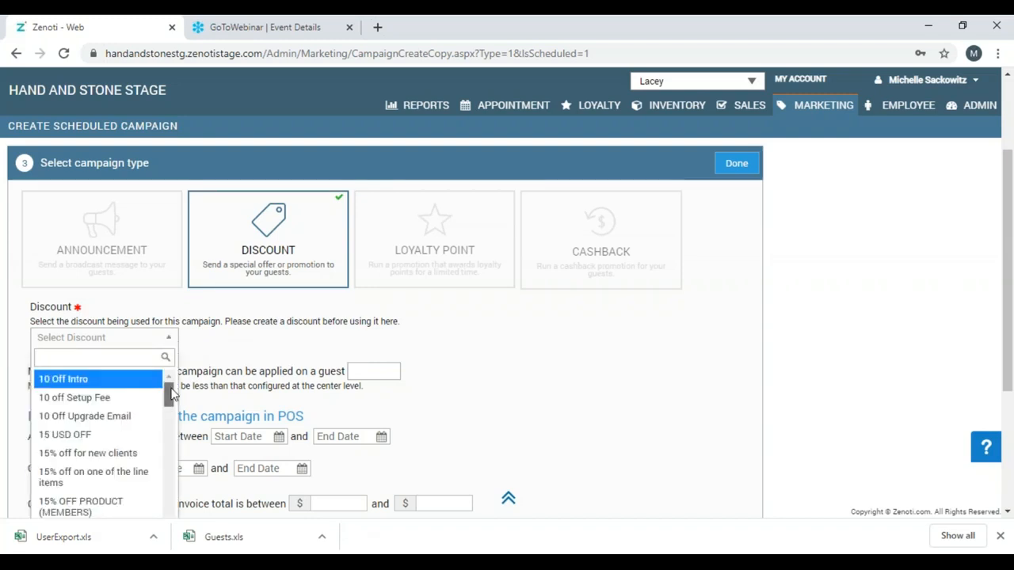
drag(171, 394, 198, 528)
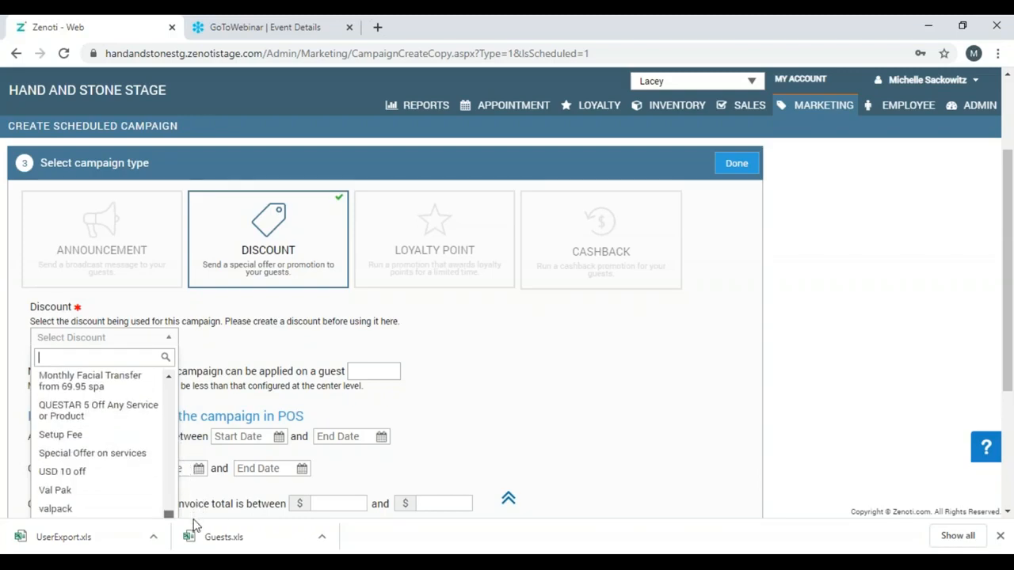
click(104, 472)
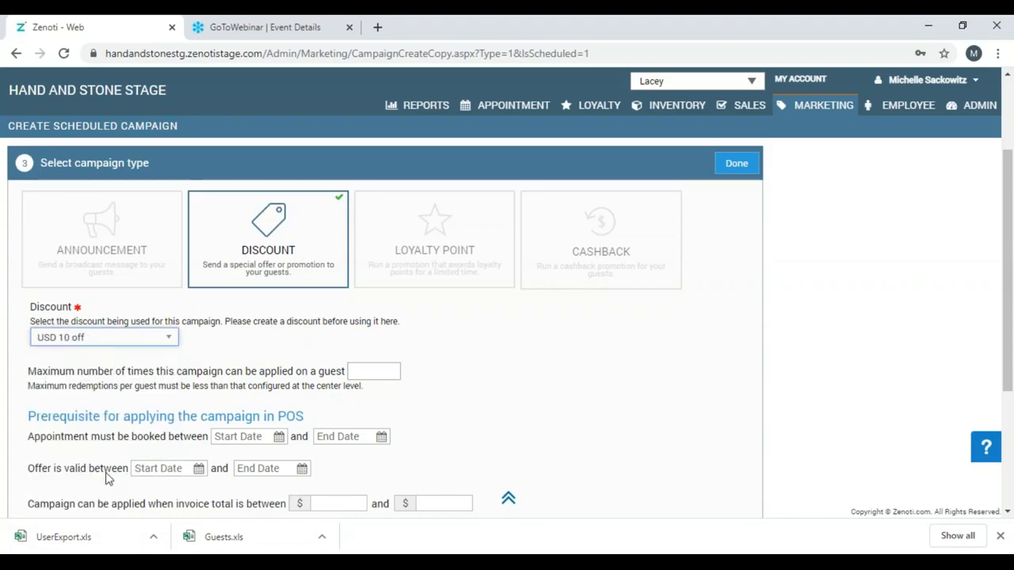
click(367, 371)
text(1)
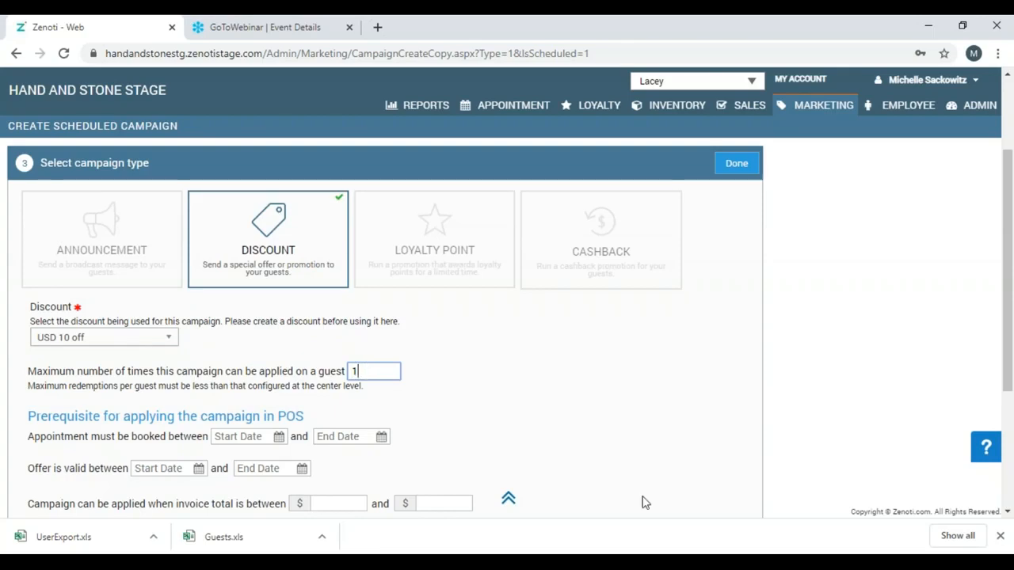
Proceed to the recipients section of the campaign and select all centers.
drag(1011, 369, 1012, 492)
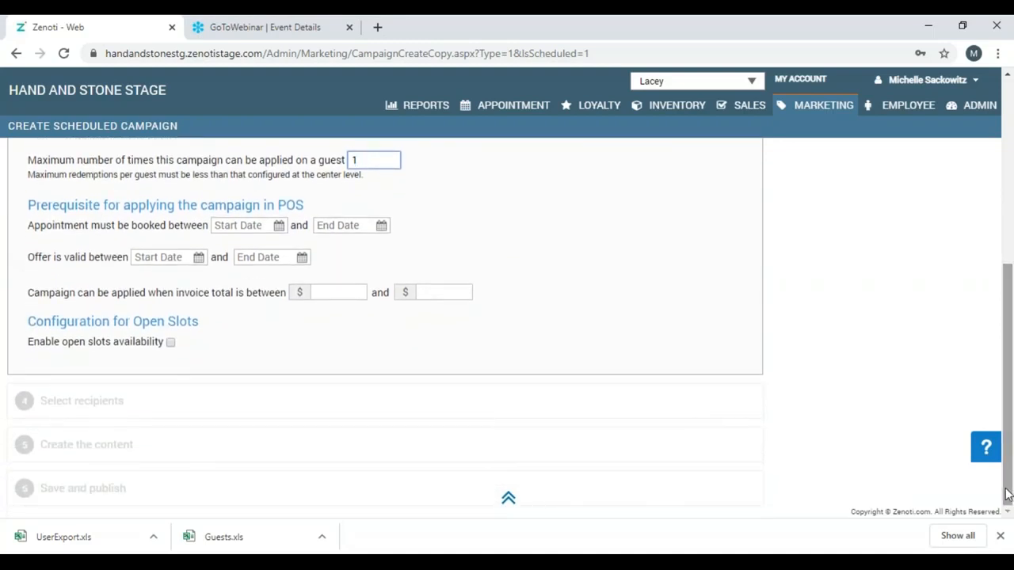
click(63, 410)
drag(1005, 365, 1005, 312)
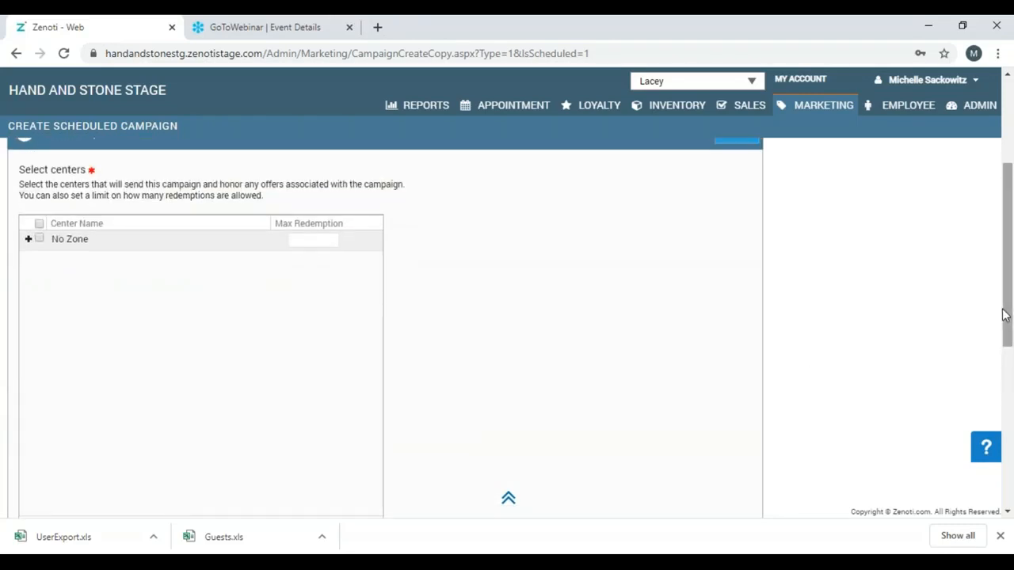
click(40, 224)
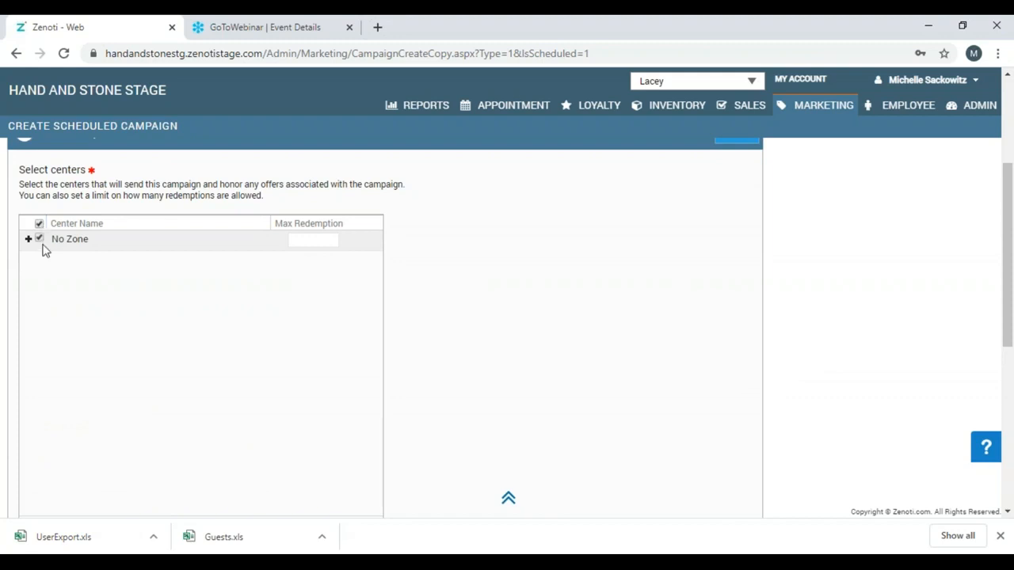
drag(1011, 329, 1011, 470)
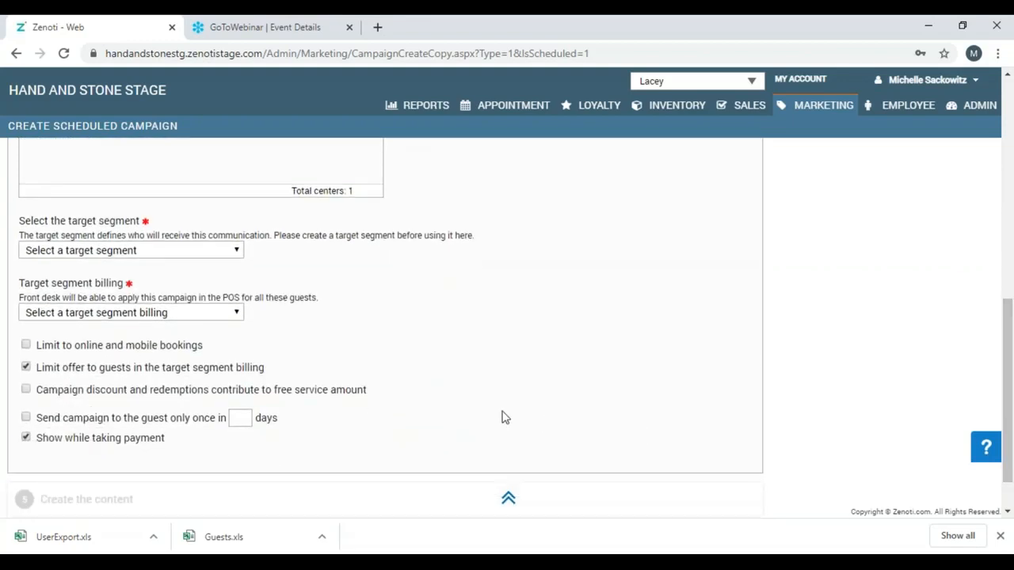
Set the campaign's target segment to All guests and proceed to the email content section.
click(222, 253)
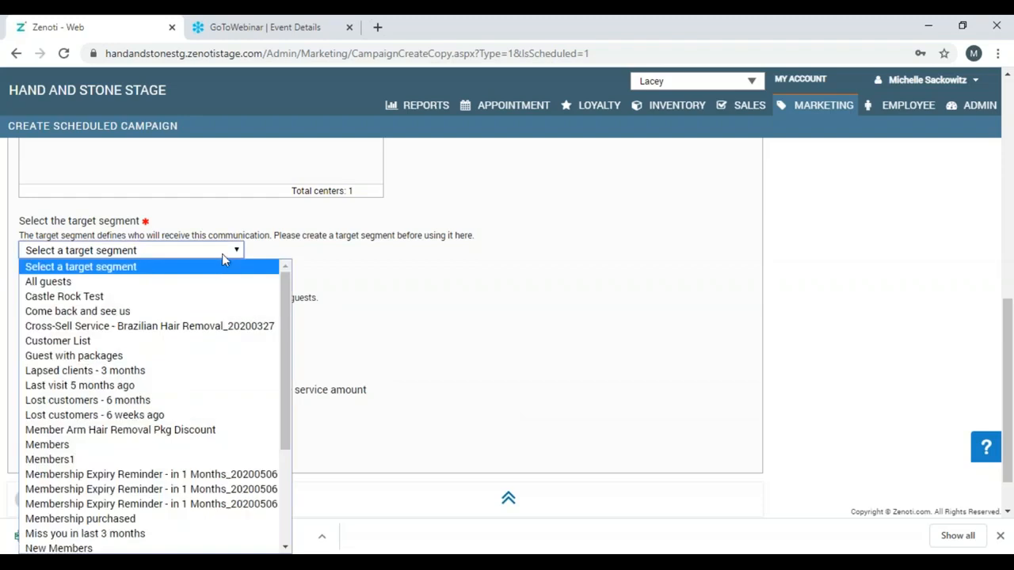
click(354, 272)
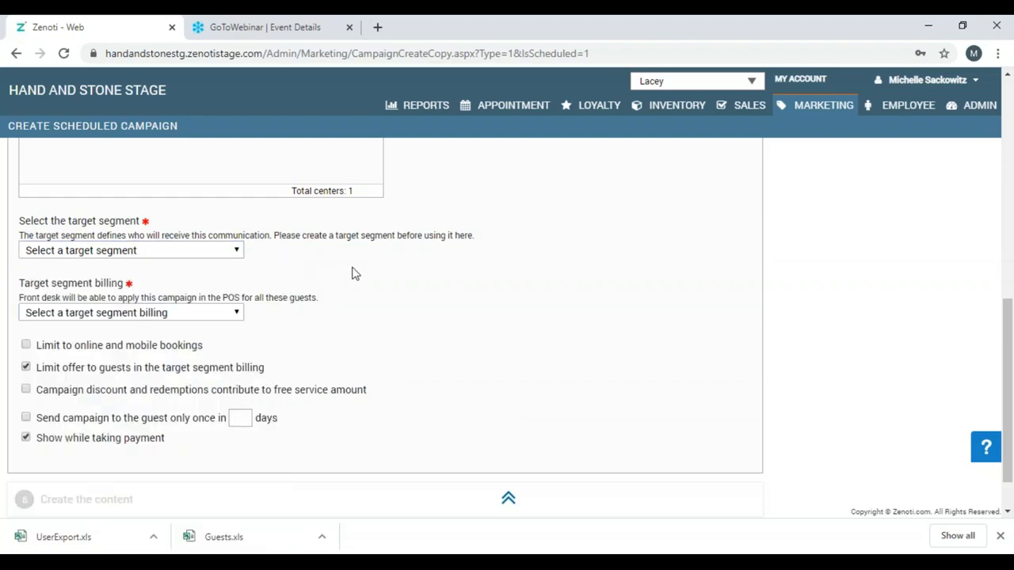
click(222, 253)
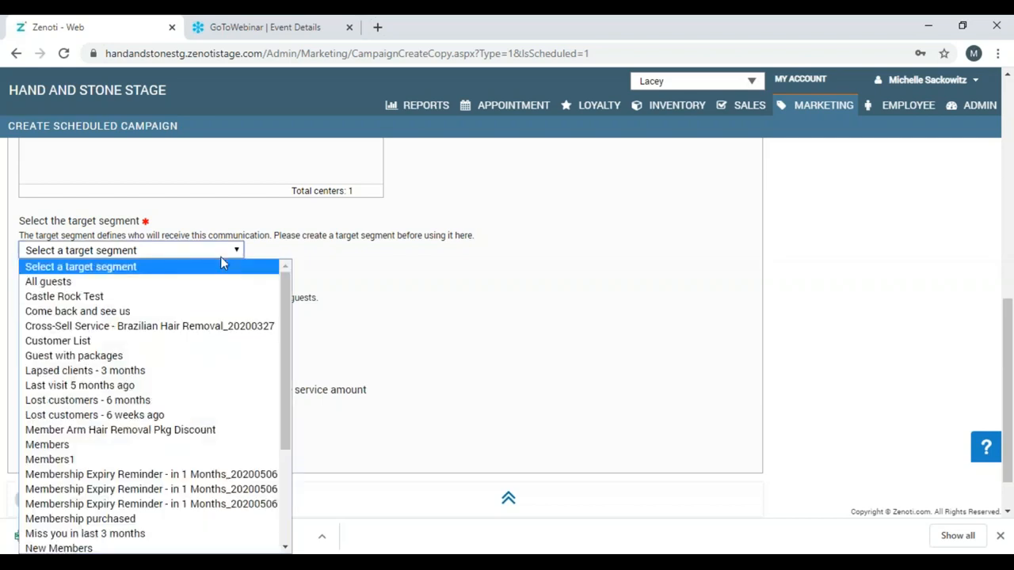
click(221, 283)
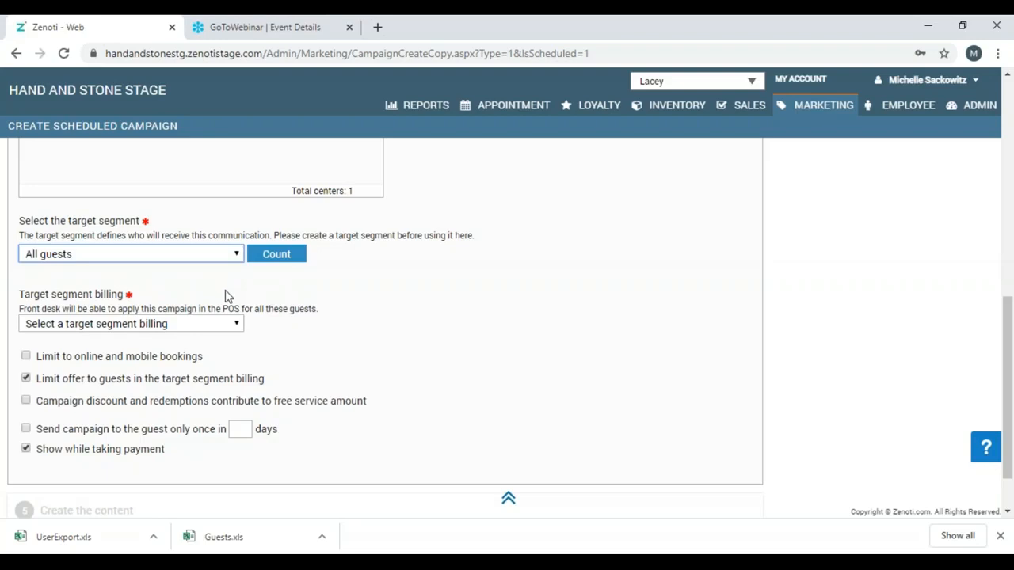
drag(1012, 425, 1012, 534)
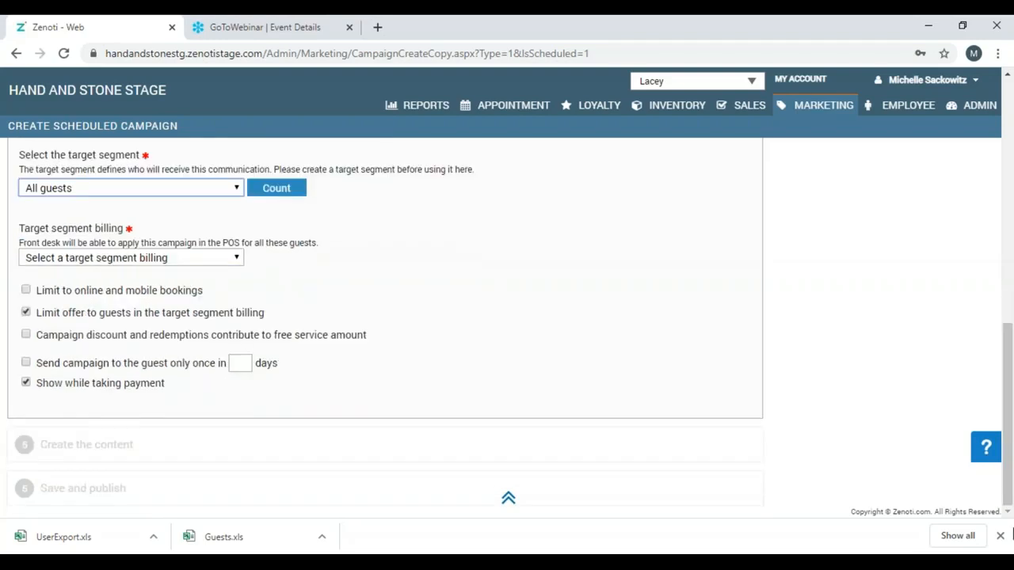
click(92, 452)
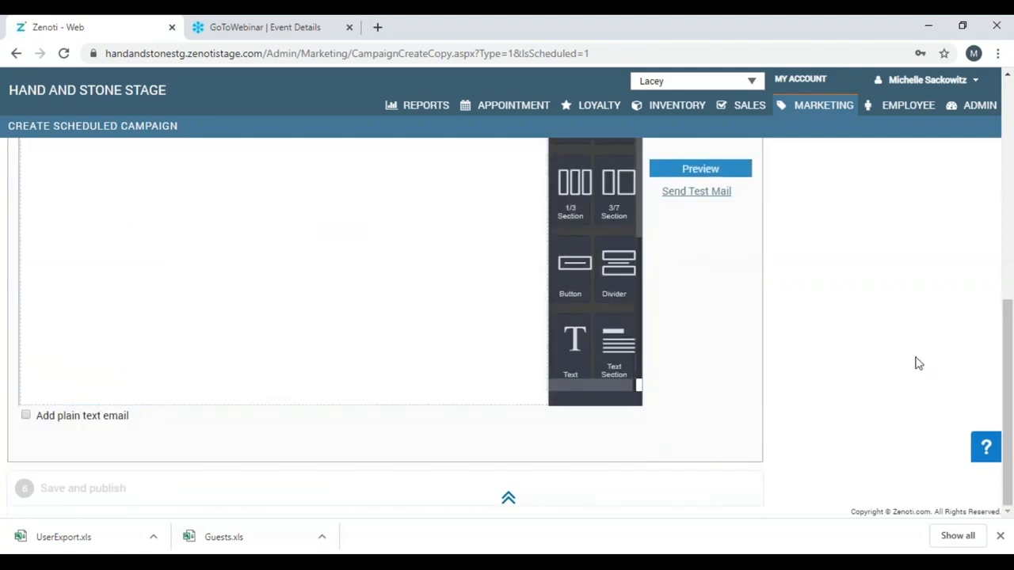
Apply the Z1 custom template to the campaign's email content, agreeing to replace the current template.
drag(1012, 381, 1000, 264)
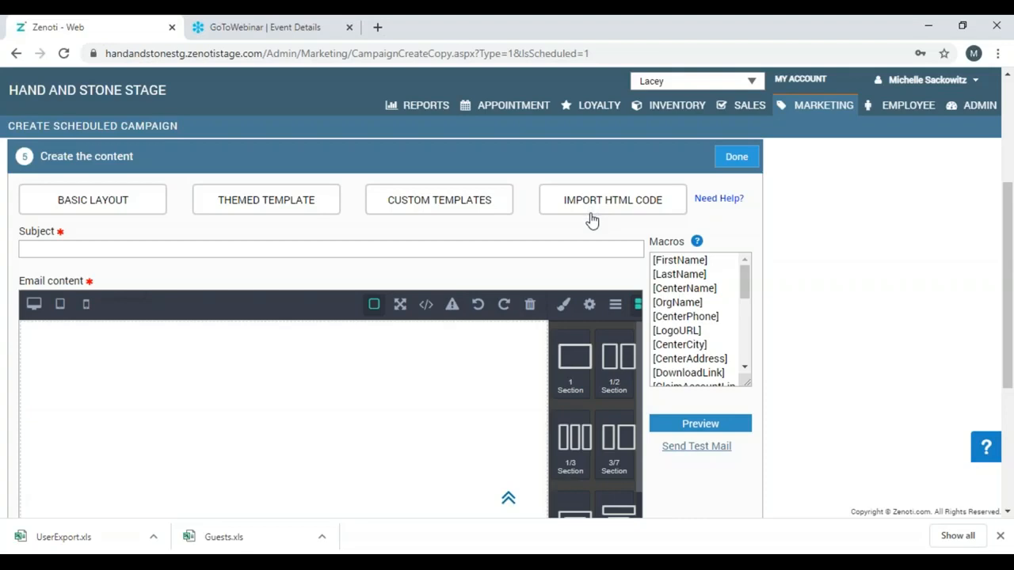
click(430, 218)
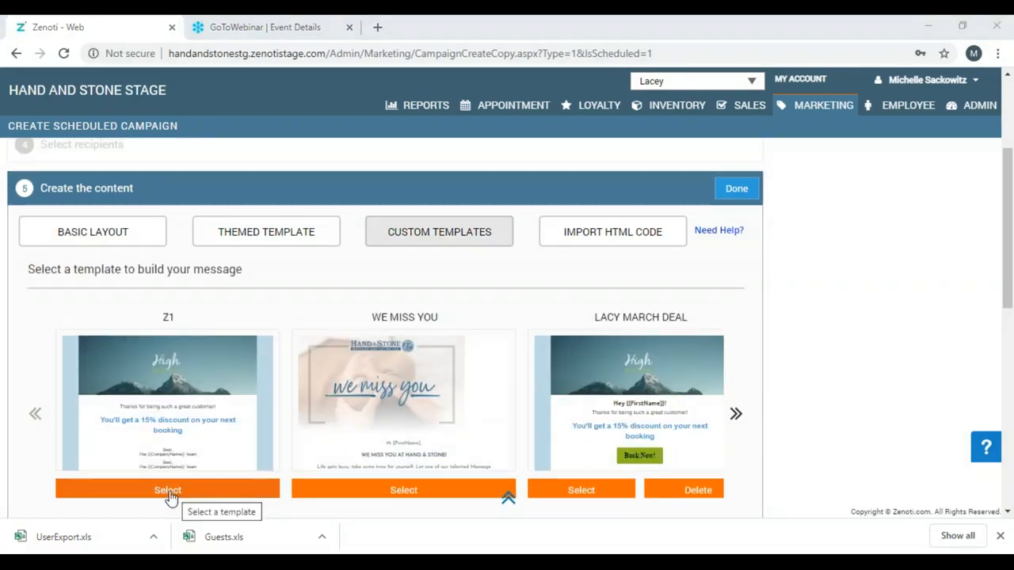
click(168, 492)
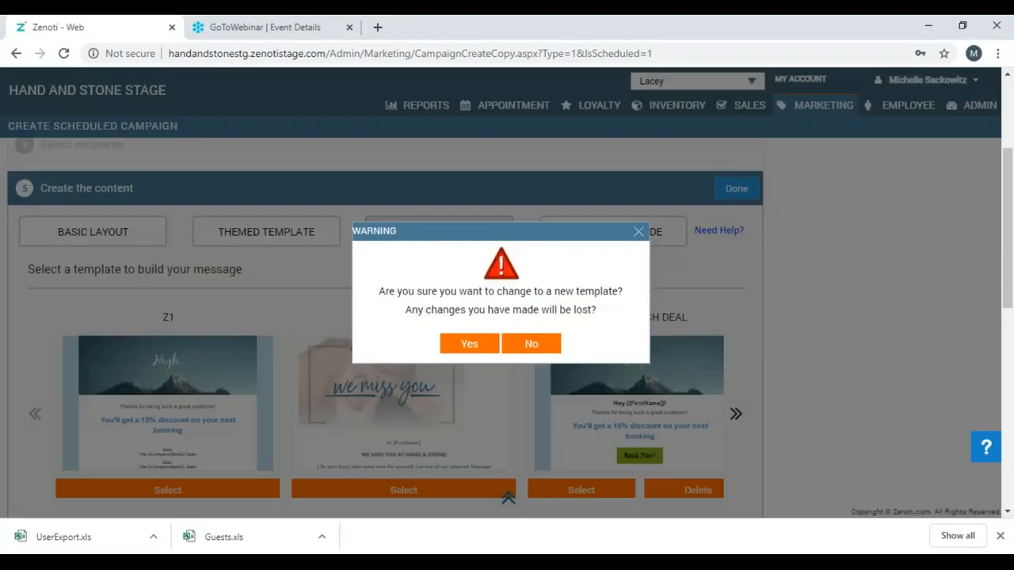
click(469, 346)
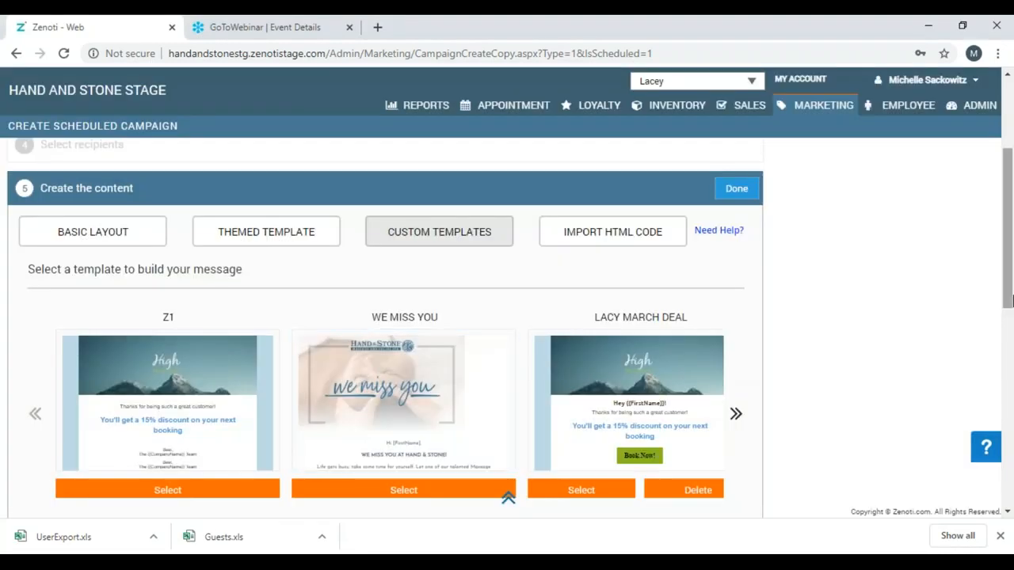
Change the discount amount in the email headline so it reads "You'll get a $10 discount on your next booking".
drag(1012, 333, 1010, 468)
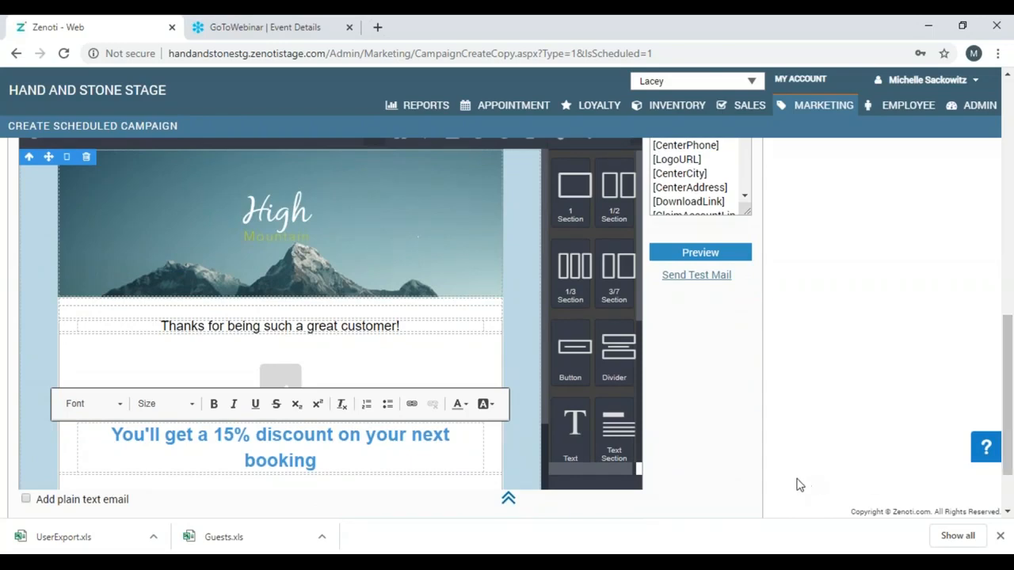
click(251, 434)
click(251, 435)
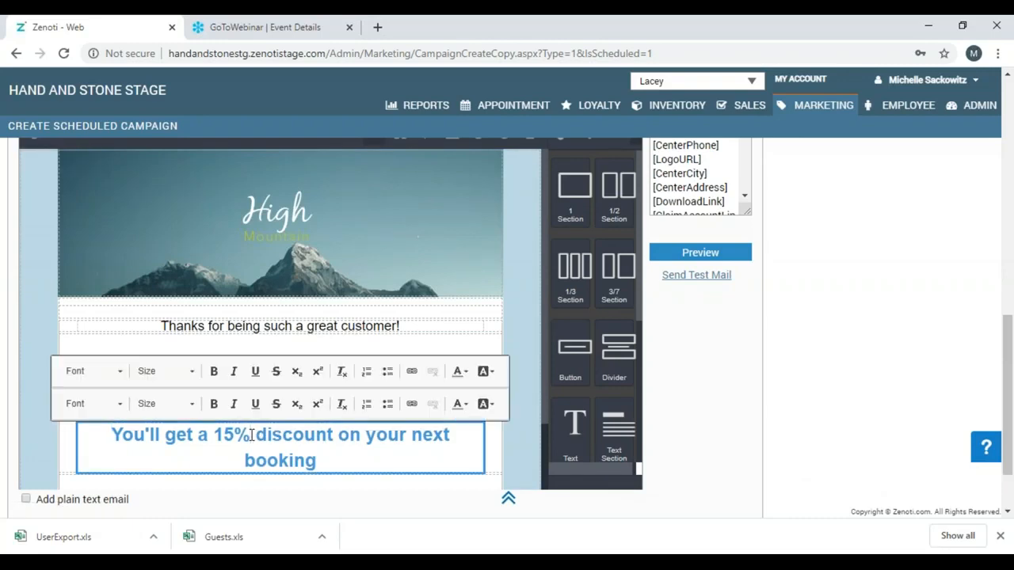
key(BackSpace)
key(BackSpace)
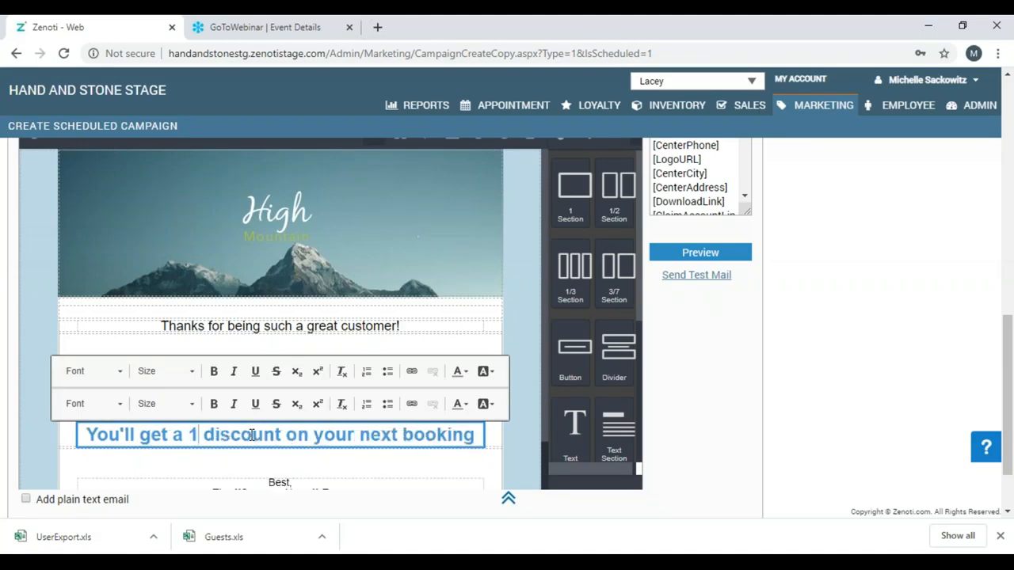
key(BackSpace)
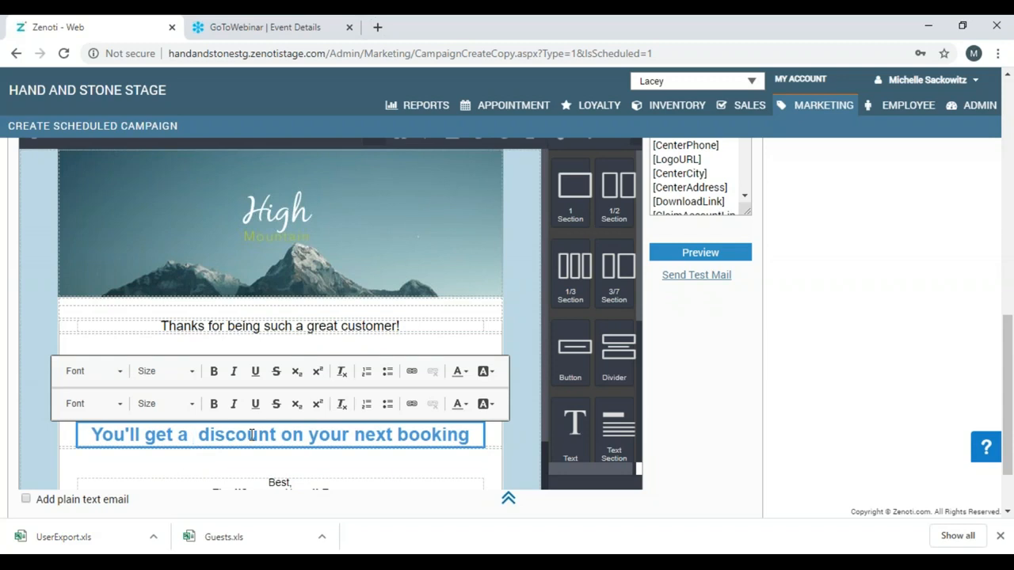
text($10)
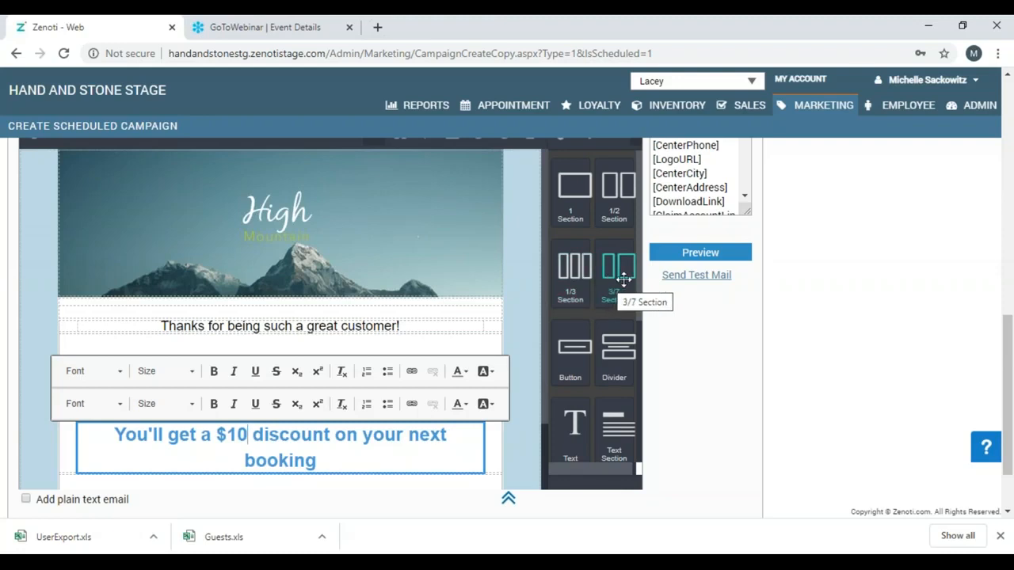
Proceed to the save and publish section of the campaign.
drag(1008, 336, 1009, 374)
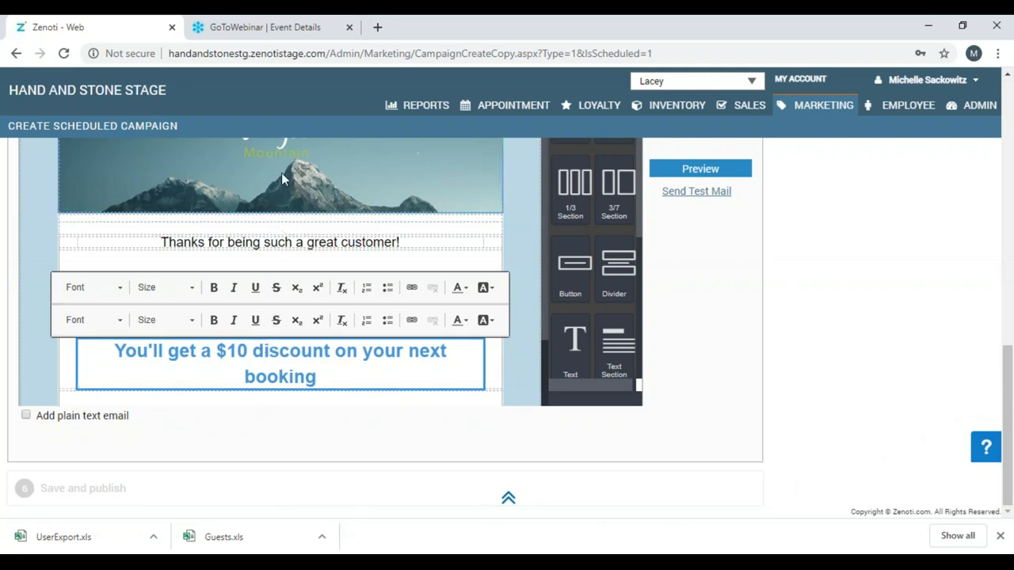
scroll(1010, 374, up, 1)
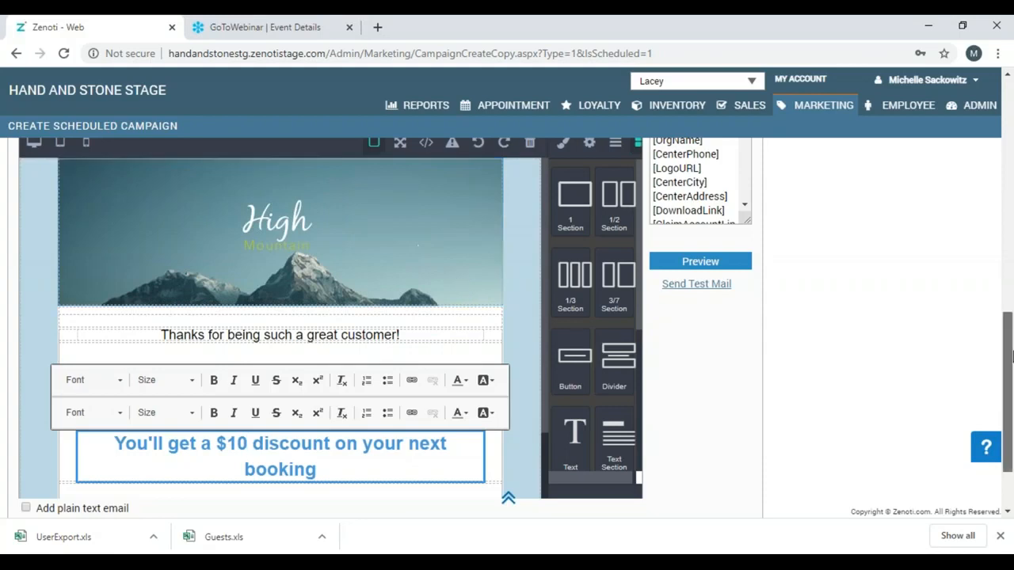
scroll(1010, 356, down, 3)
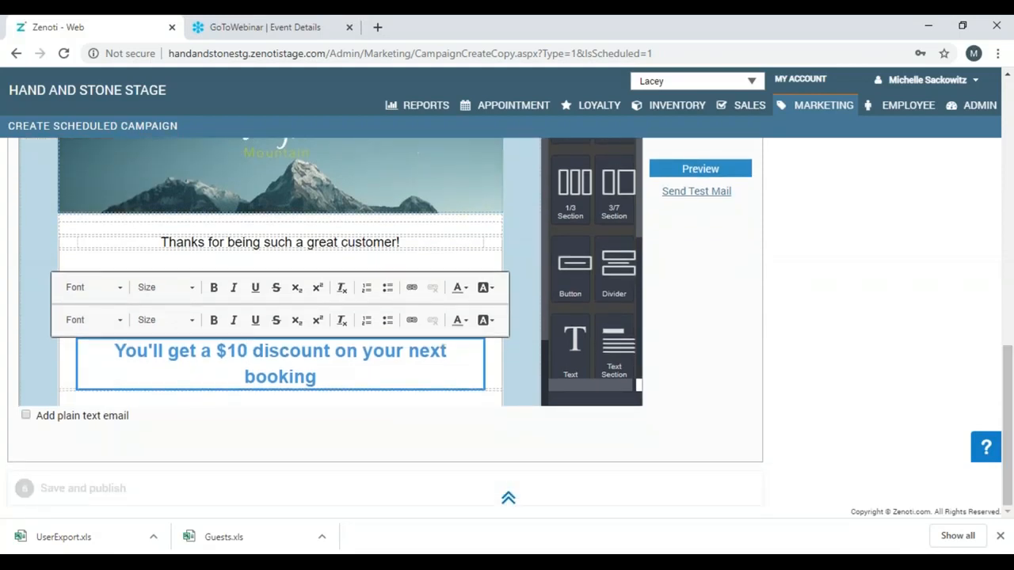
click(99, 496)
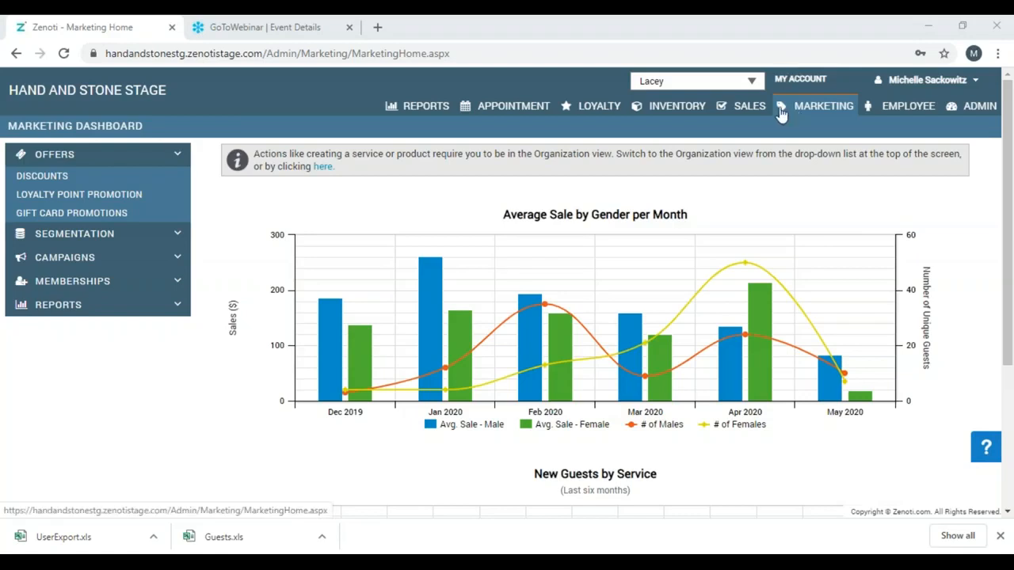
Open the list of marketing discounts and search it for "deal".
click(47, 179)
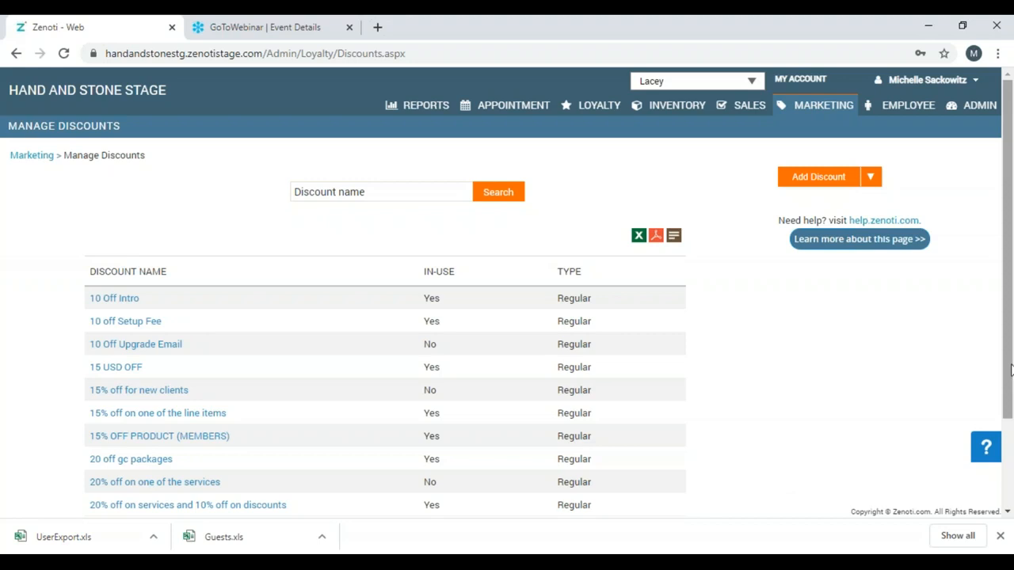
drag(1010, 370, 1012, 418)
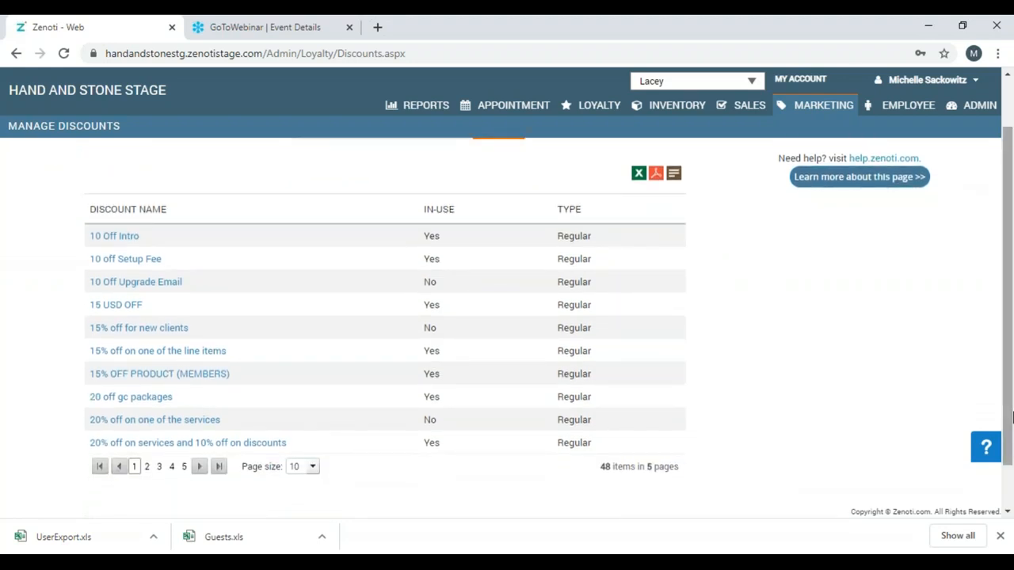
drag(1012, 419, 1012, 396)
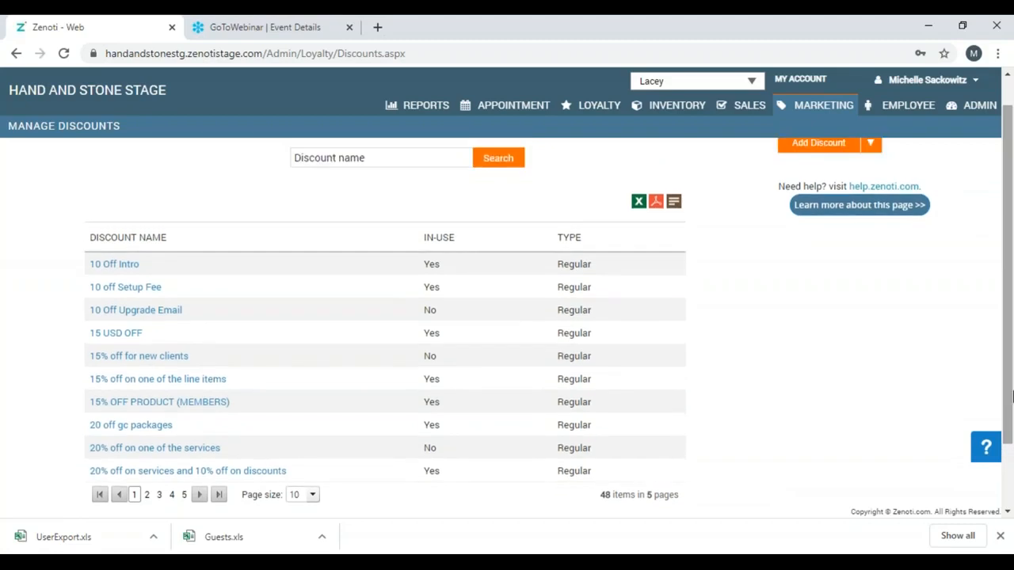
click(329, 159)
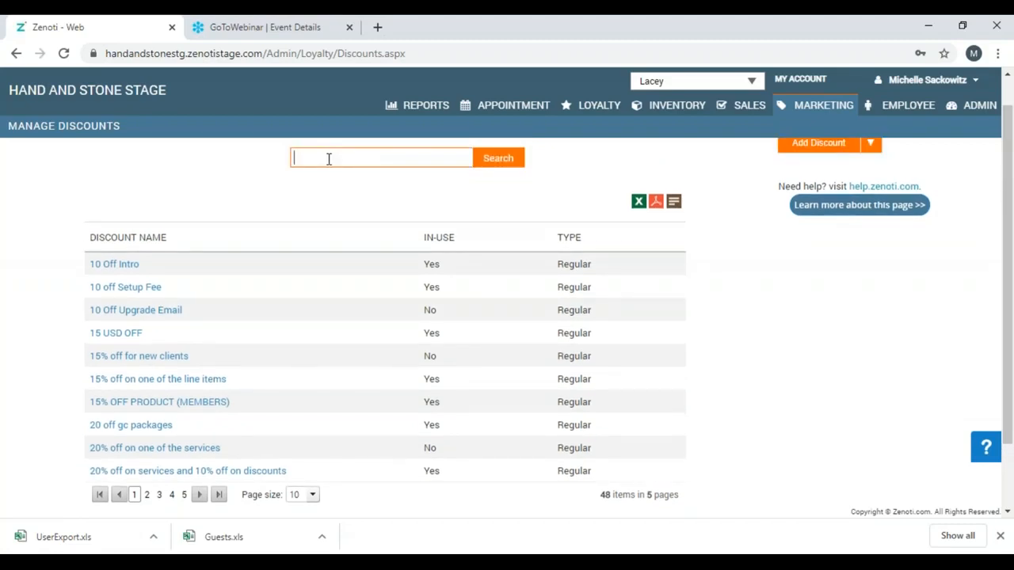
text(deal)
click(498, 158)
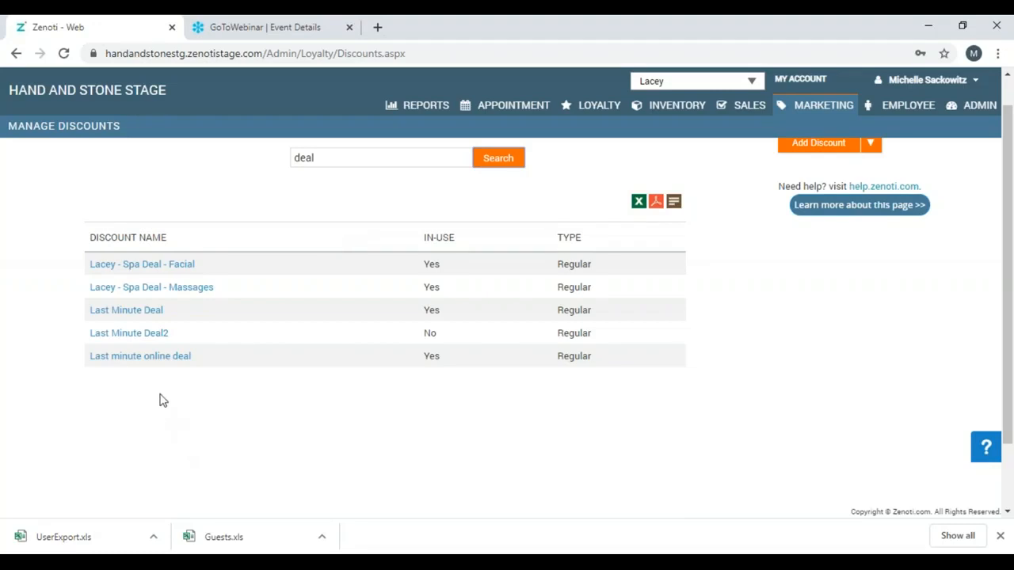
Open the Last Minute Deal discount and examine its item-level and time-based discount settings.
click(141, 314)
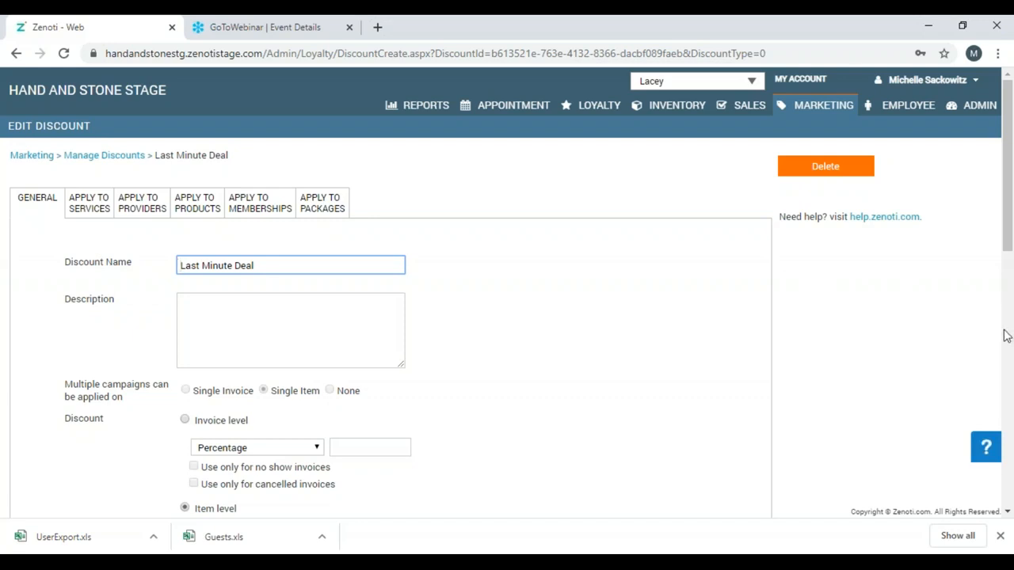
click(1009, 514)
click(1009, 515)
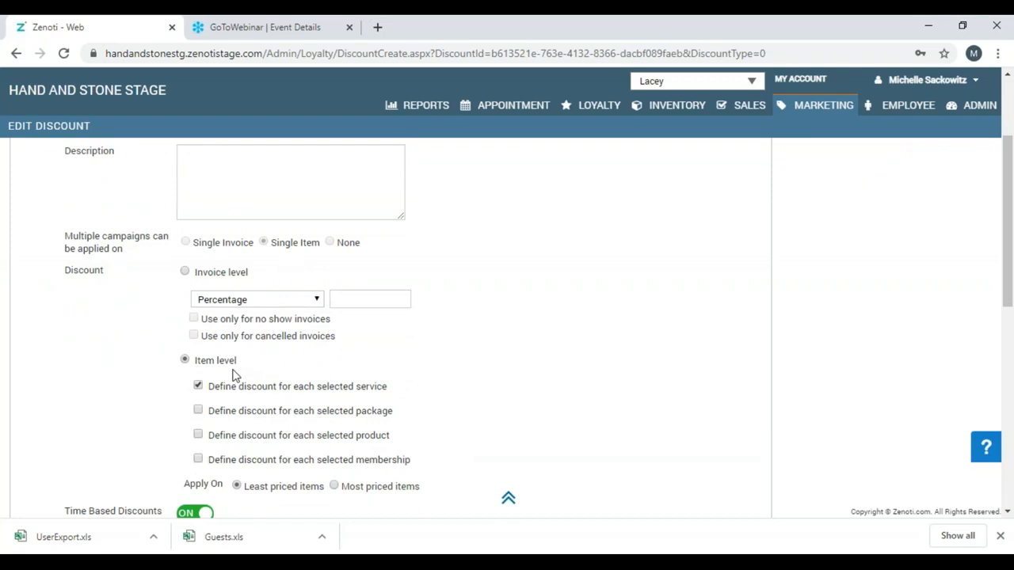
click(1008, 515)
click(1008, 515)
click(1008, 515)
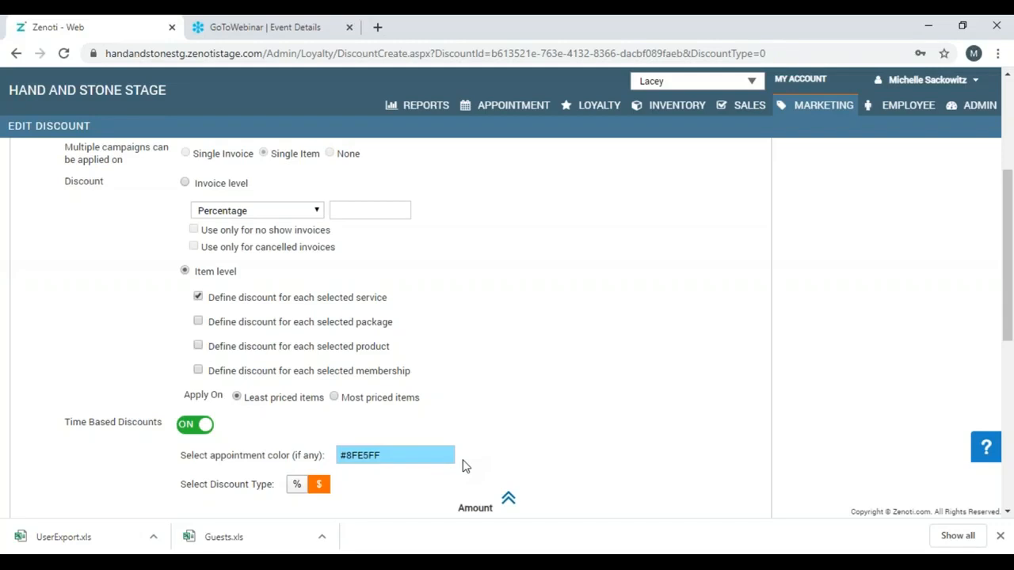
click(1008, 514)
click(1008, 513)
click(1008, 513)
click(1008, 513)
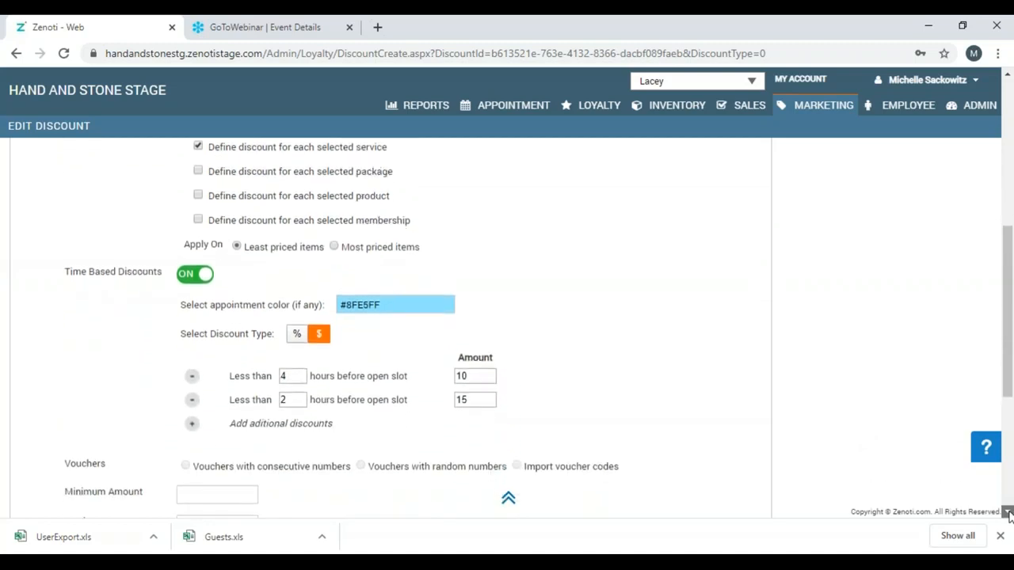
click(1008, 513)
click(1008, 513)
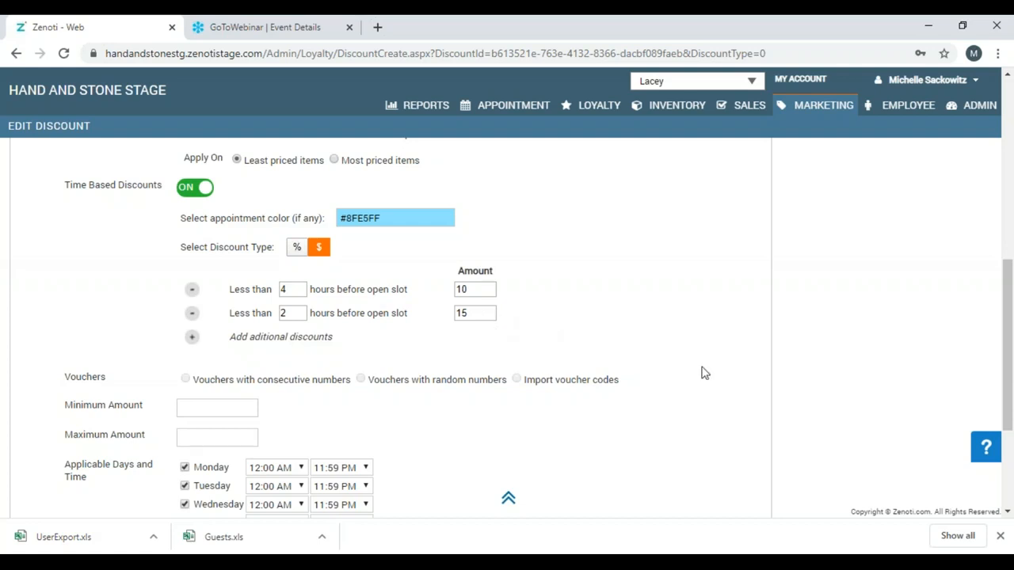
Review the Last Minute Deal's voucher options, minimum and maximum amounts, applicable days and times, and deferred discount setting.
click(1008, 513)
click(1007, 514)
click(1007, 513)
click(1007, 513)
click(1007, 513)
click(1007, 513)
click(1007, 513)
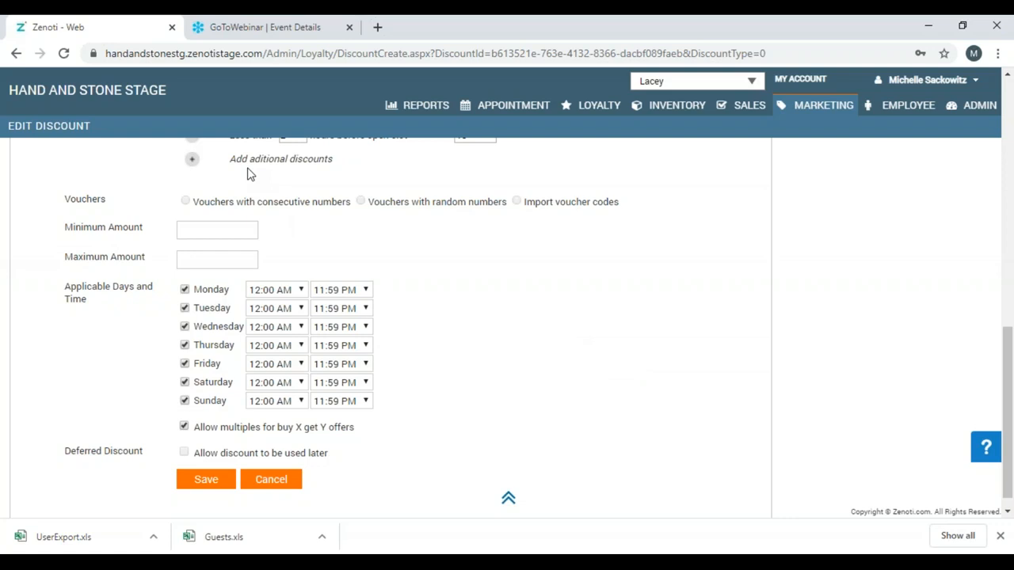
click(251, 261)
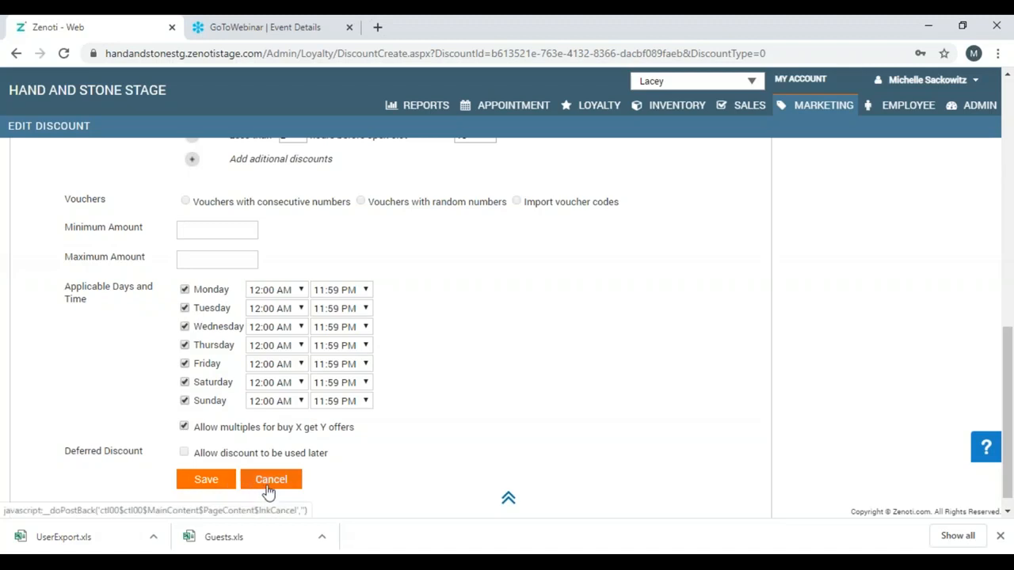
scroll(269, 493, down, 1)
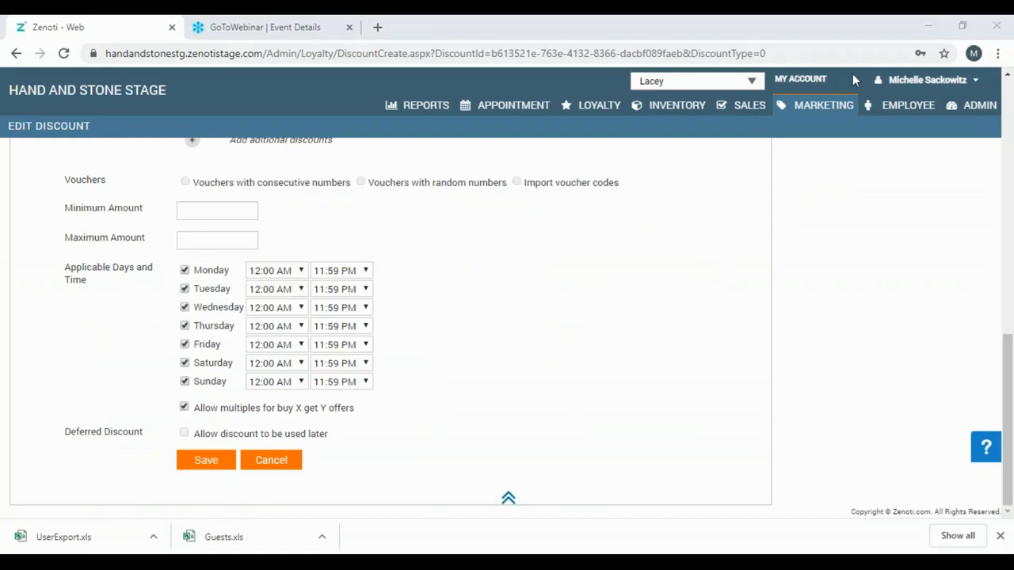
Review which services the Last Minute Deal discount applies to, the item types that can be added, and its provider settings.
drag(1011, 378, 991, 86)
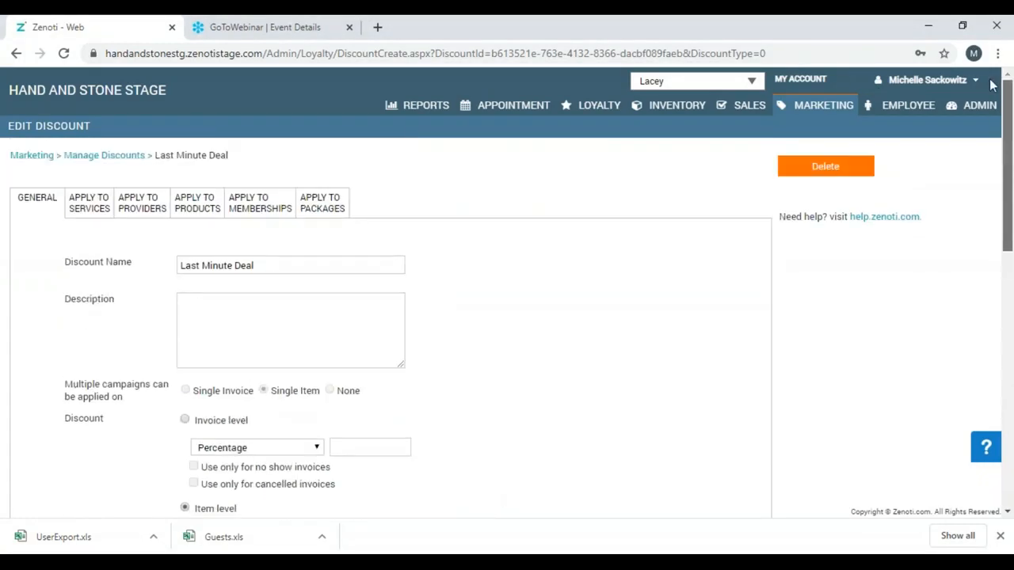
click(96, 206)
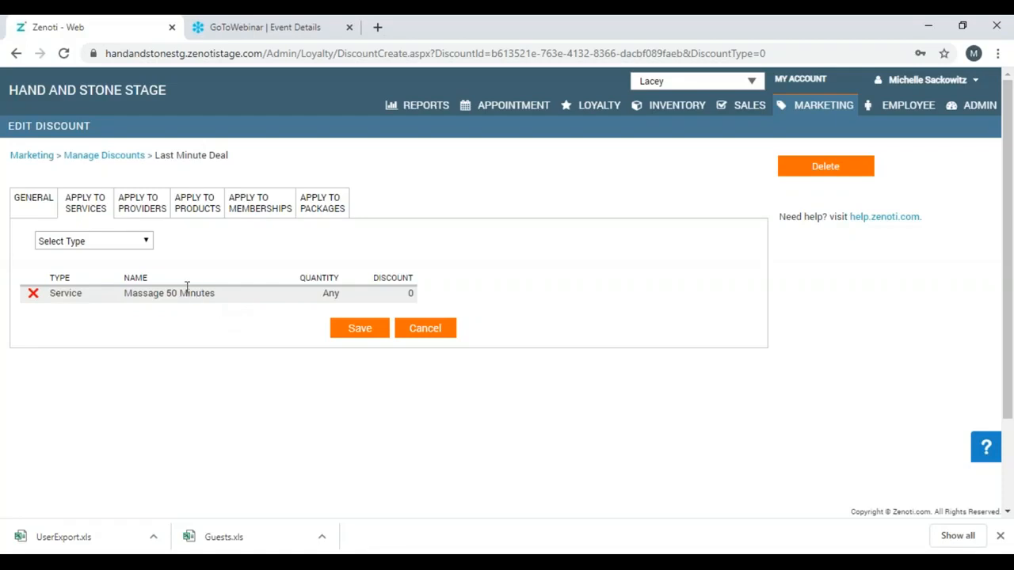
click(143, 245)
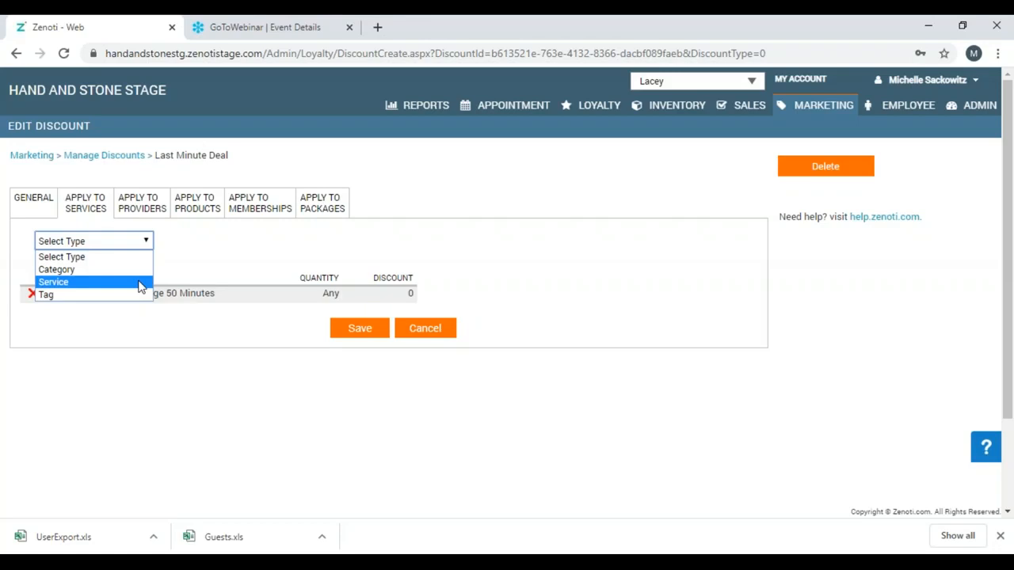
click(230, 264)
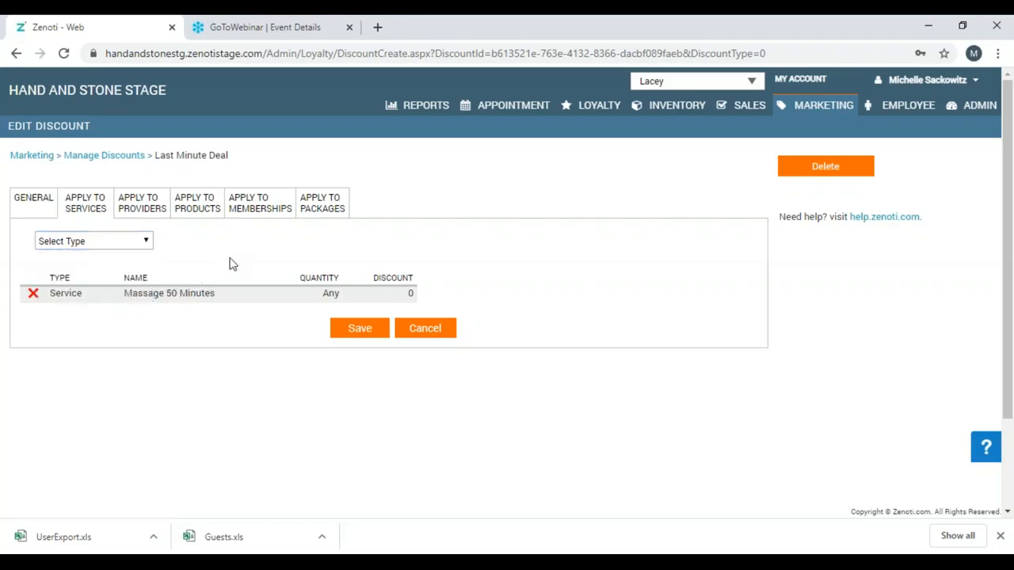
click(143, 205)
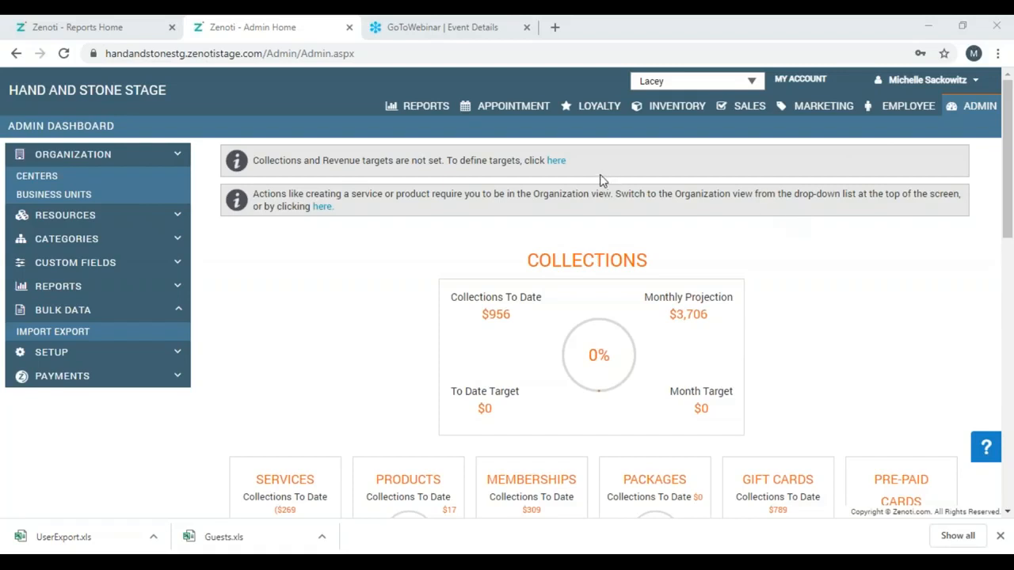
Open the reports dashboard and look through the Daily Reports, Finance, Operational, Employee, Marketing, Inventory and Loyalty report categories.
click(413, 108)
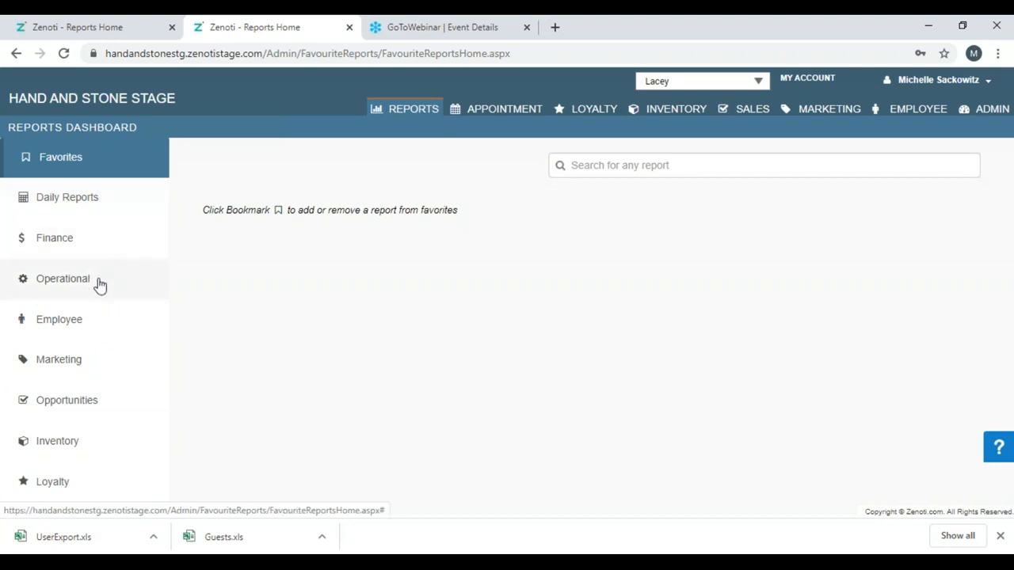
click(82, 198)
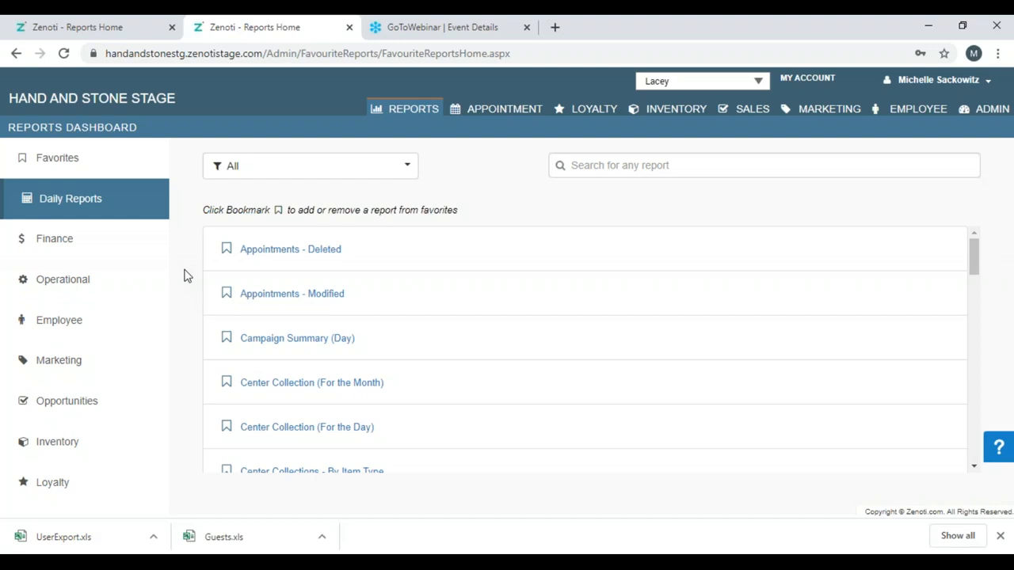
click(92, 254)
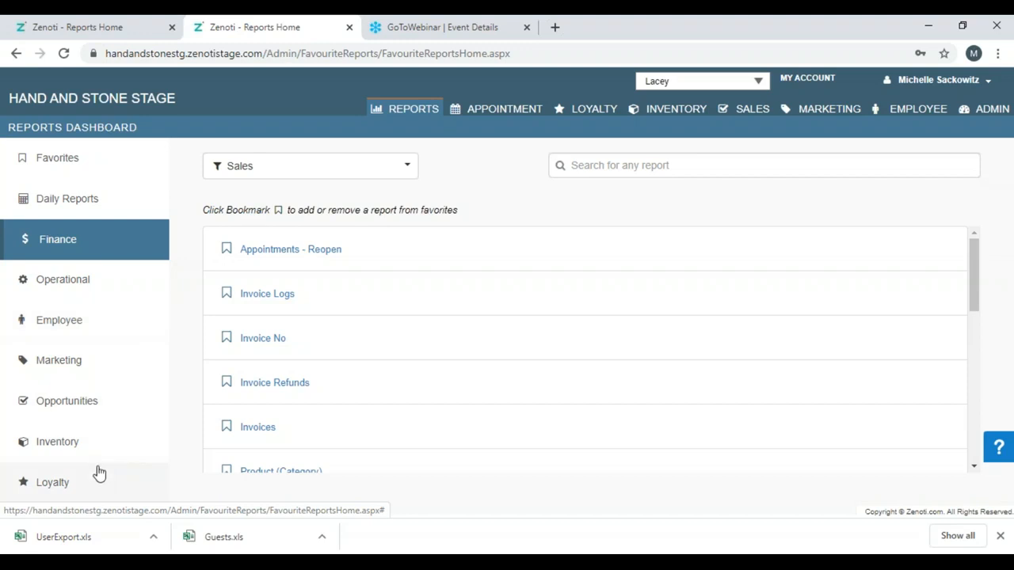
click(120, 302)
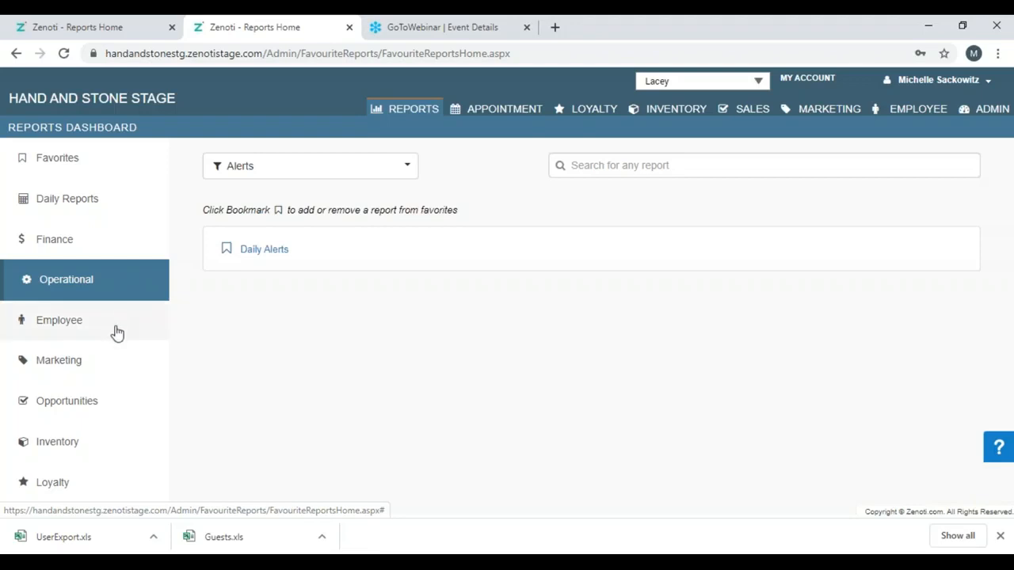
click(115, 332)
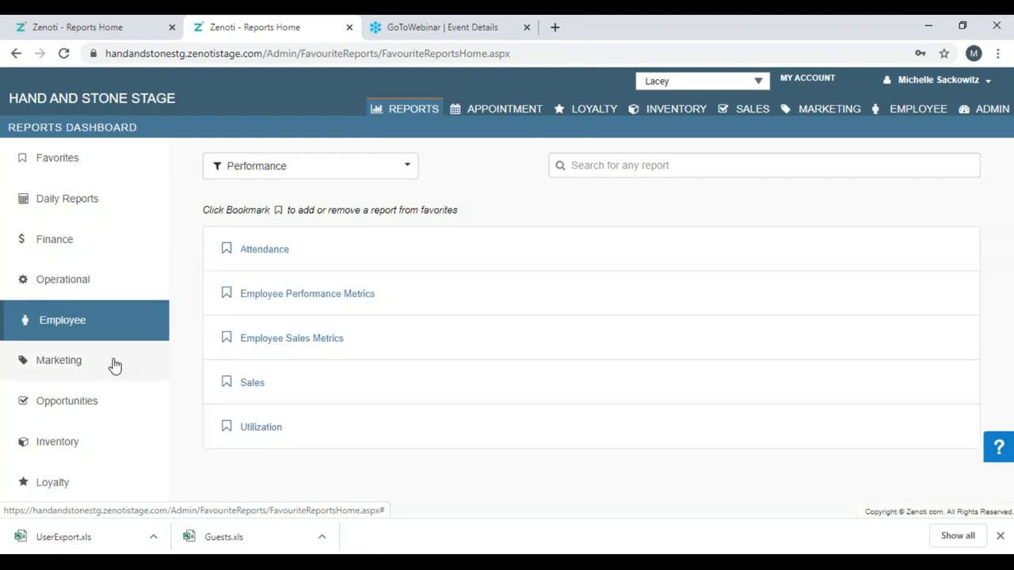
click(115, 365)
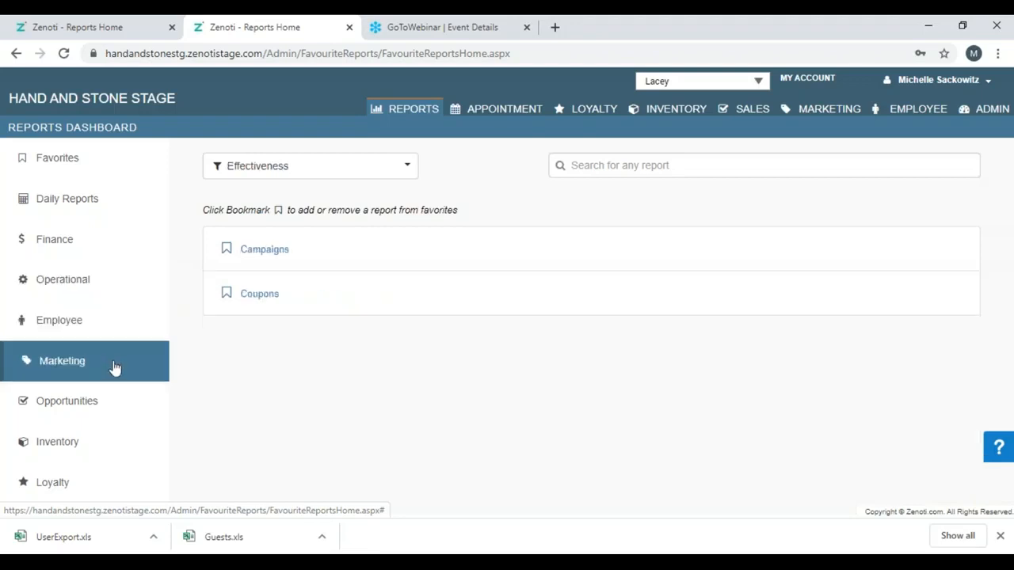
click(115, 445)
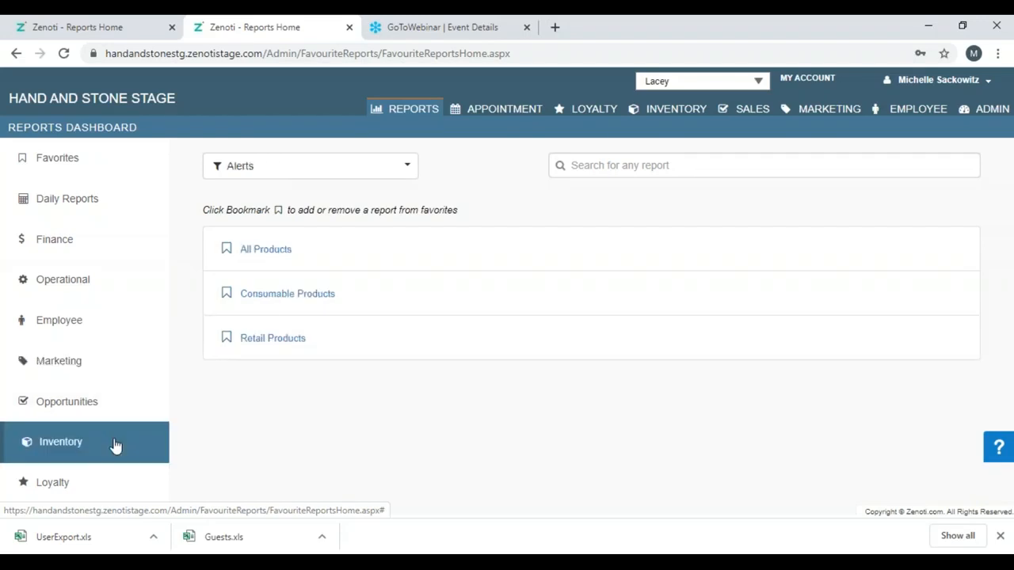
click(112, 488)
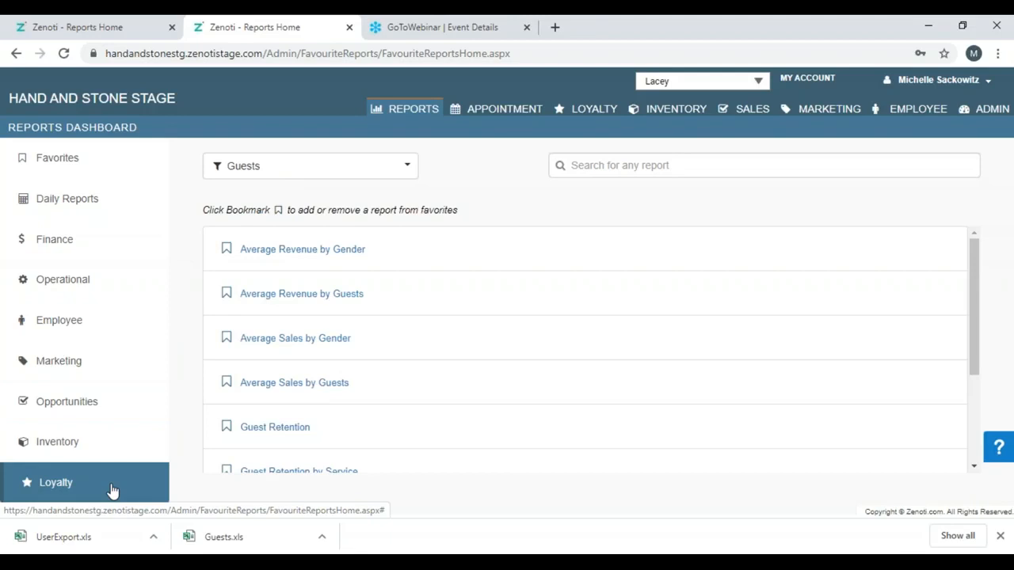
Search the reports for "register" and open the daily Register Summary report.
click(631, 165)
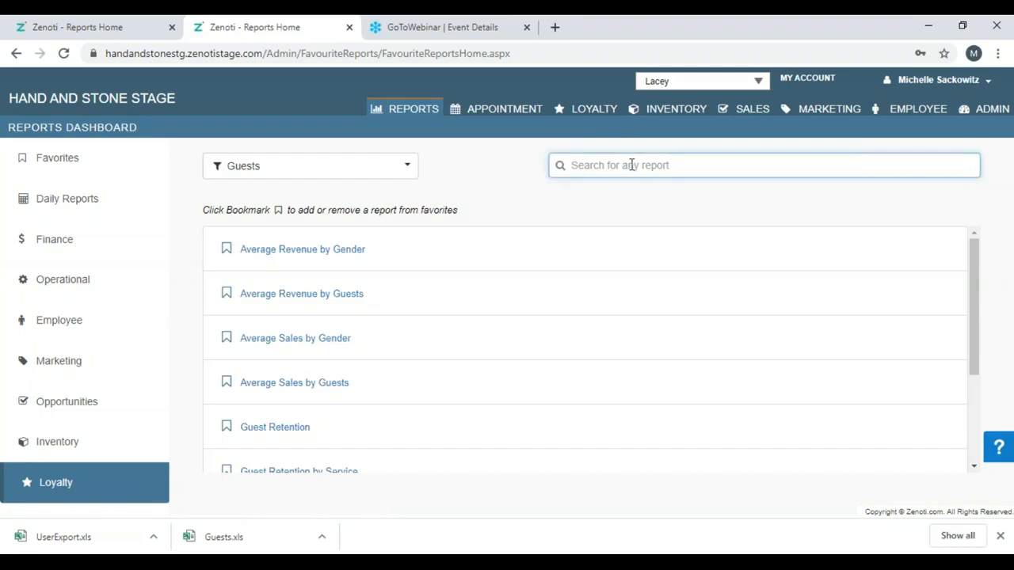
text(regist)
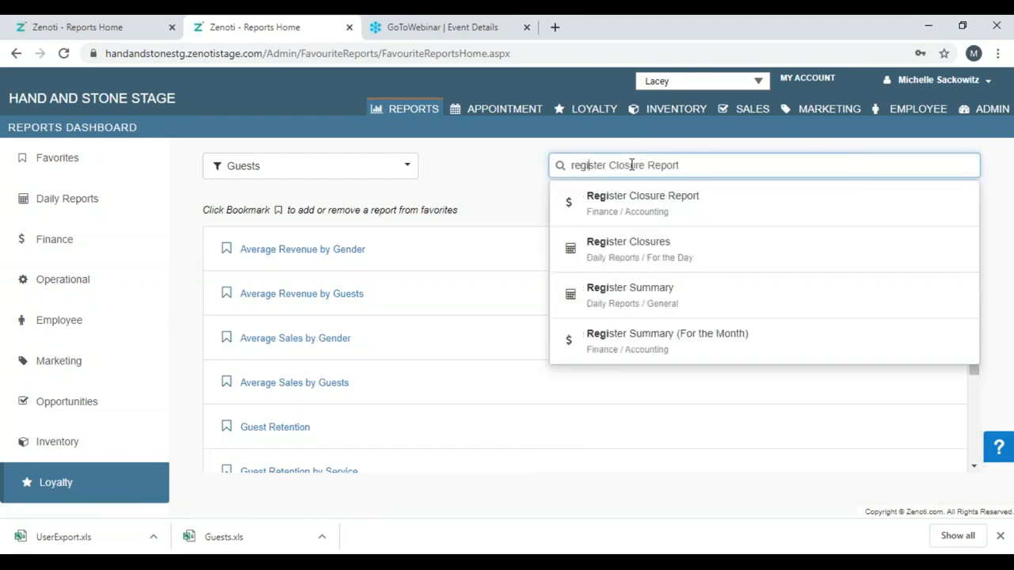
text(er)
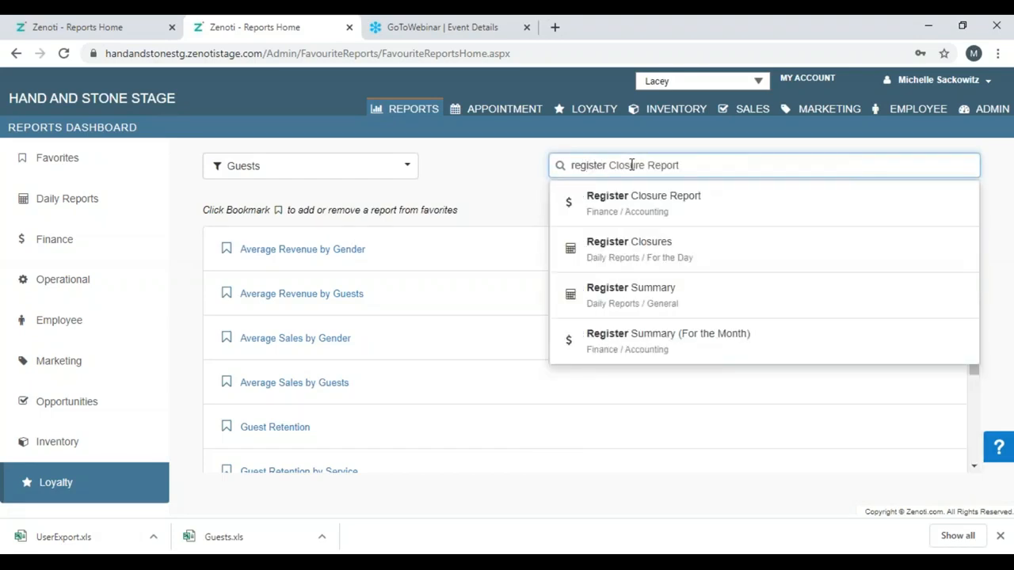
click(638, 295)
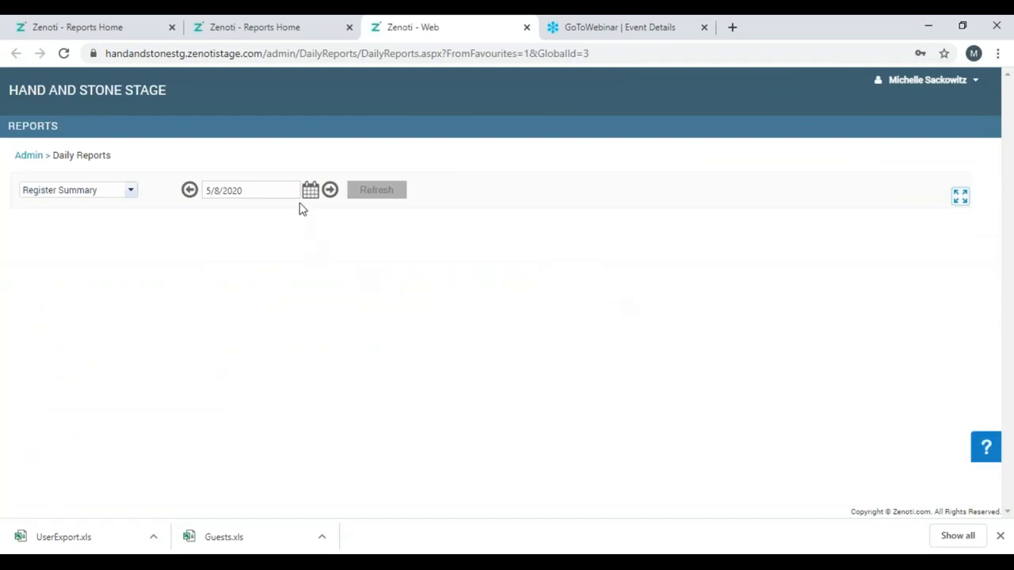
Set the Register Summary report's date to 4/20/2020 and refresh the report.
click(310, 192)
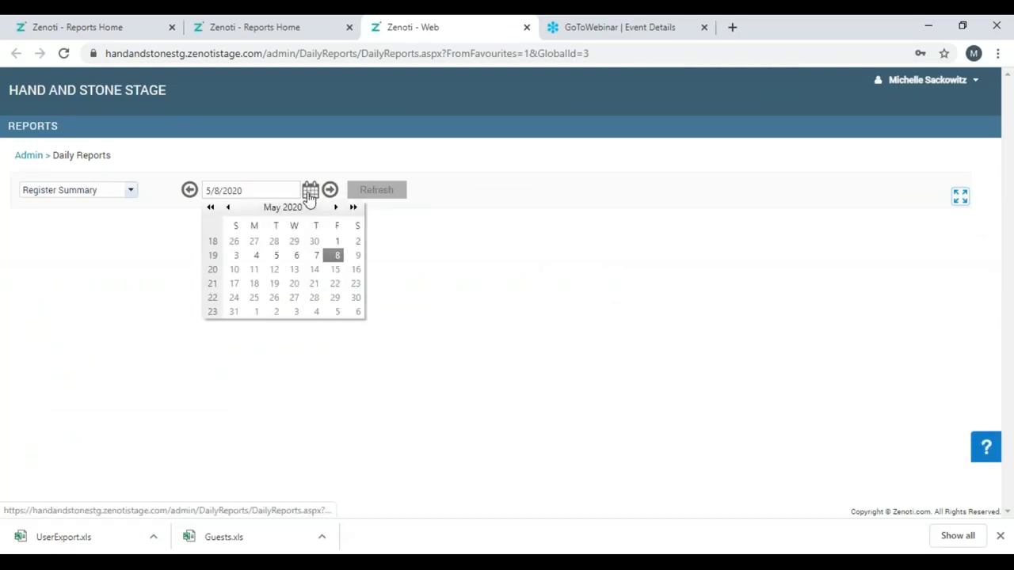
click(228, 209)
click(253, 287)
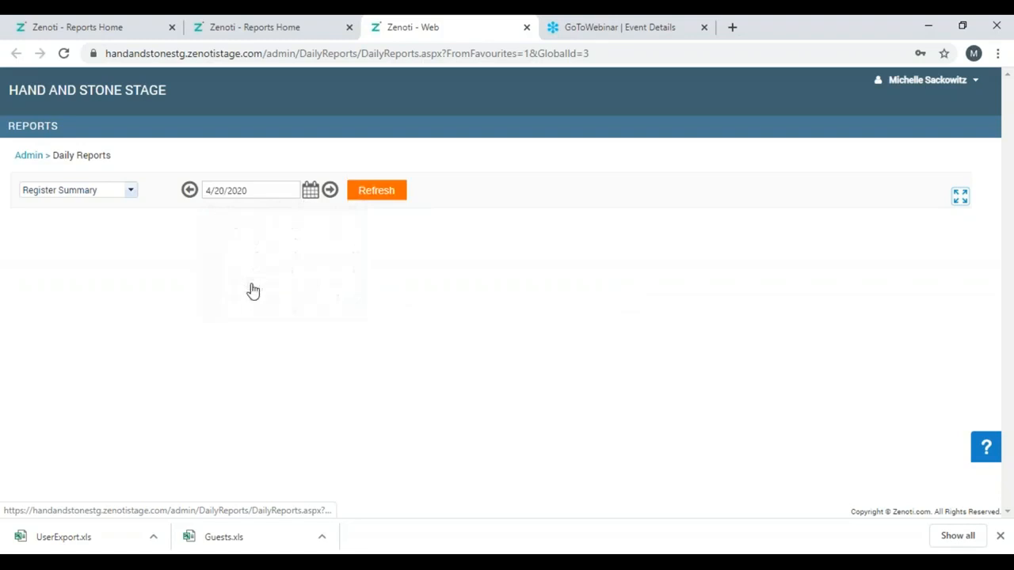
click(391, 200)
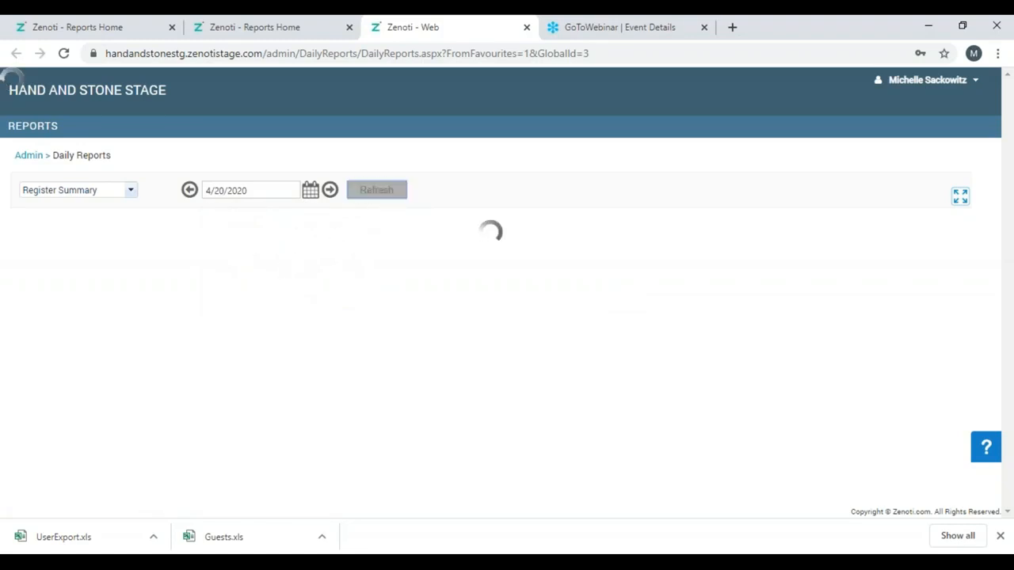